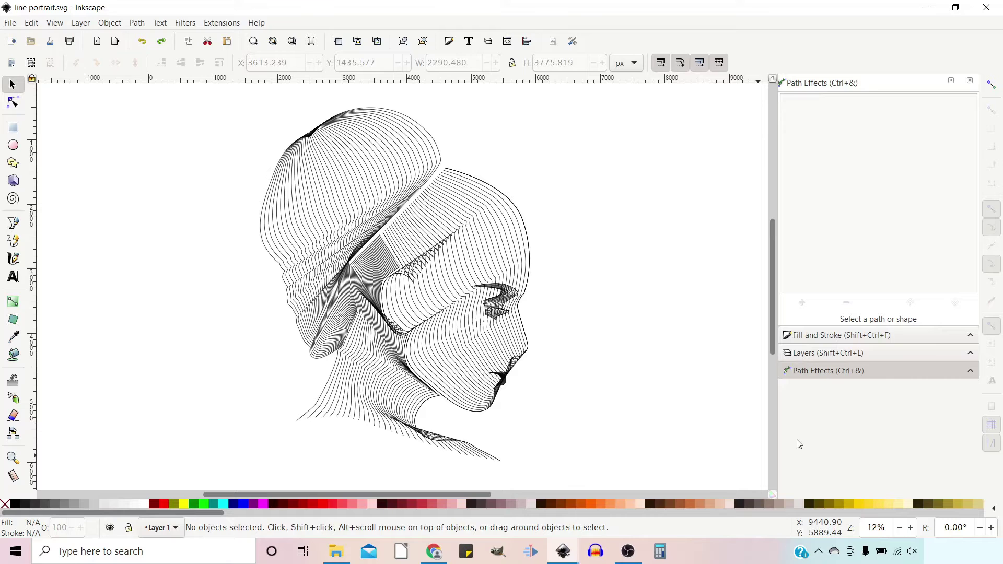
# Step: Close the finished line portrait drawing and hide the page border in the new document's properties
pyautogui.click(986, 8)
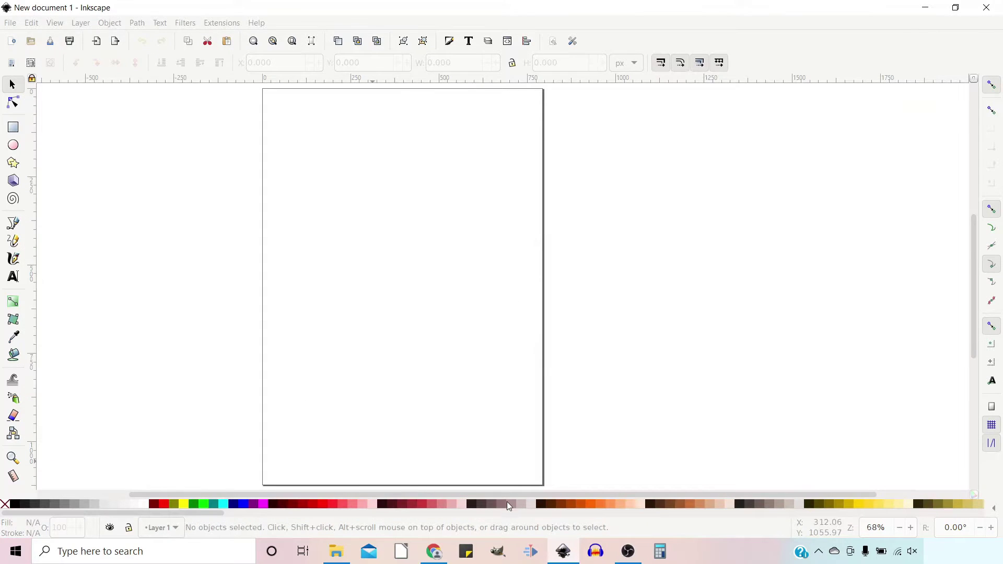
pyautogui.click(12, 24)
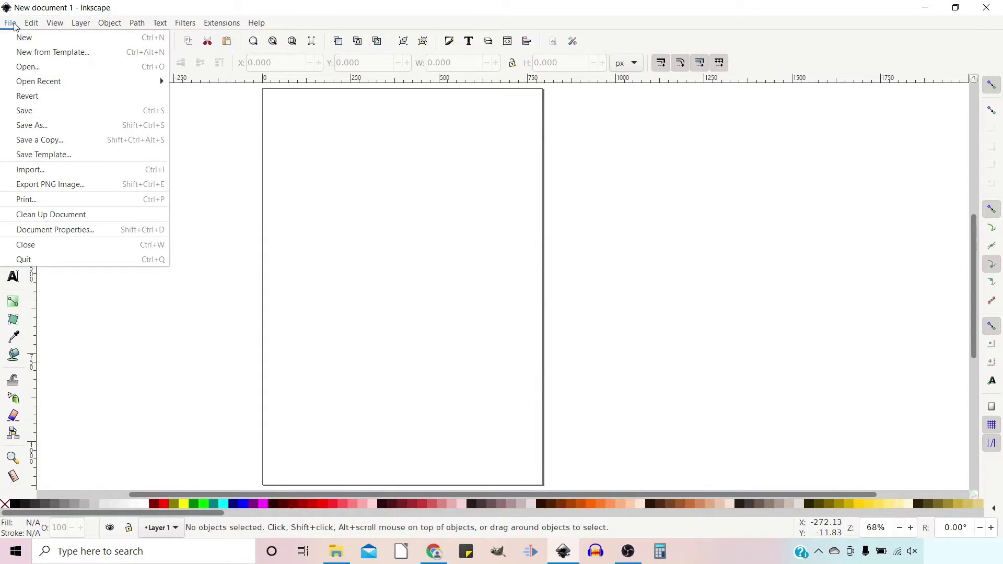
pyautogui.click(56, 230)
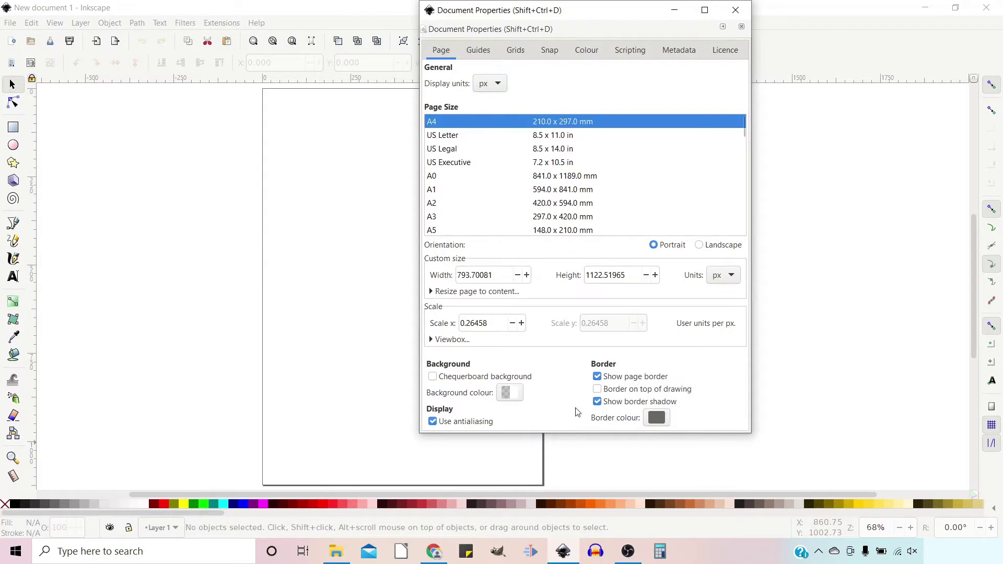
pyautogui.click(597, 377)
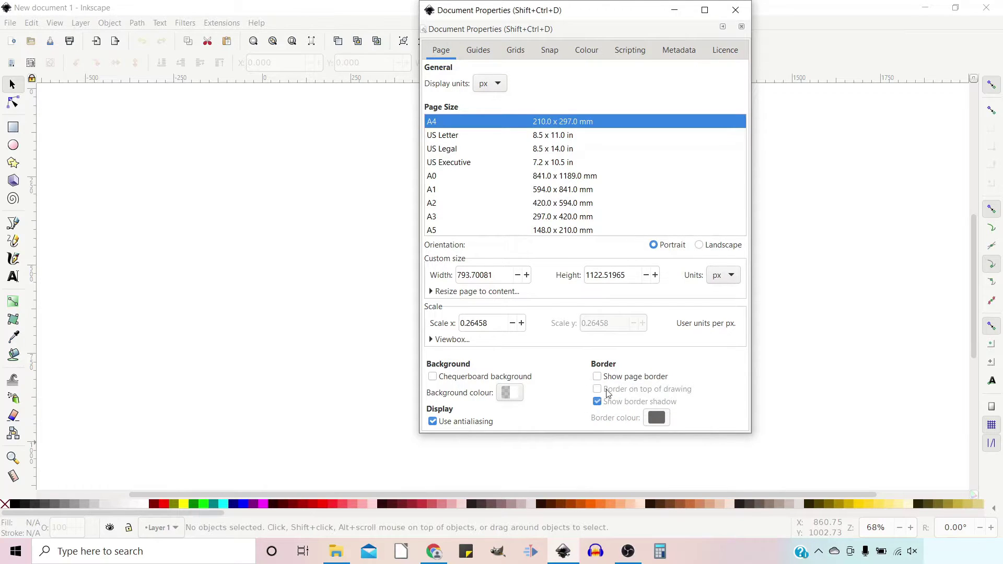
pyautogui.click(737, 11)
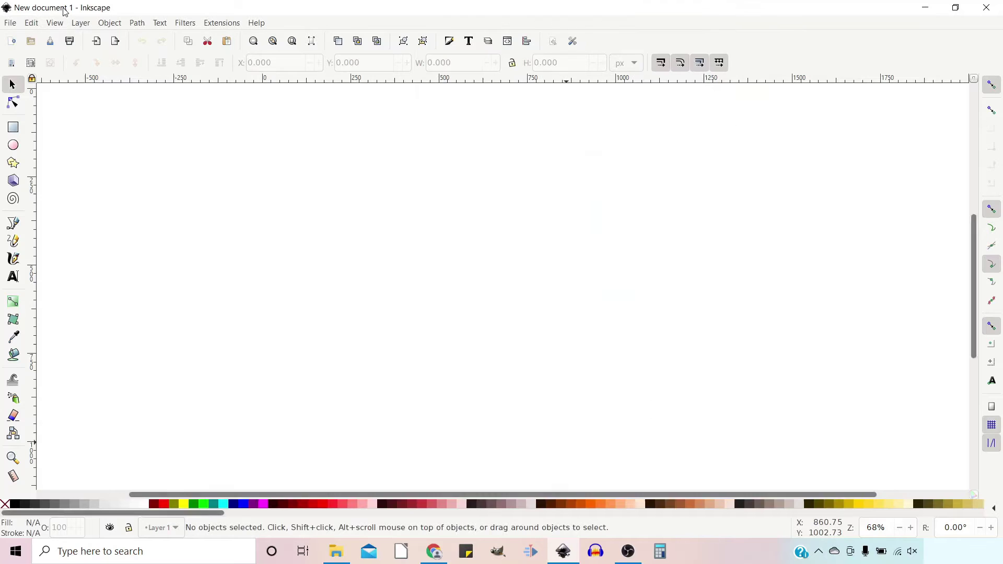
# Step: Import portrait-1754894.jpg as an embedded image, with DPI from file and the rendering mode None (auto)
pyautogui.click(9, 24)
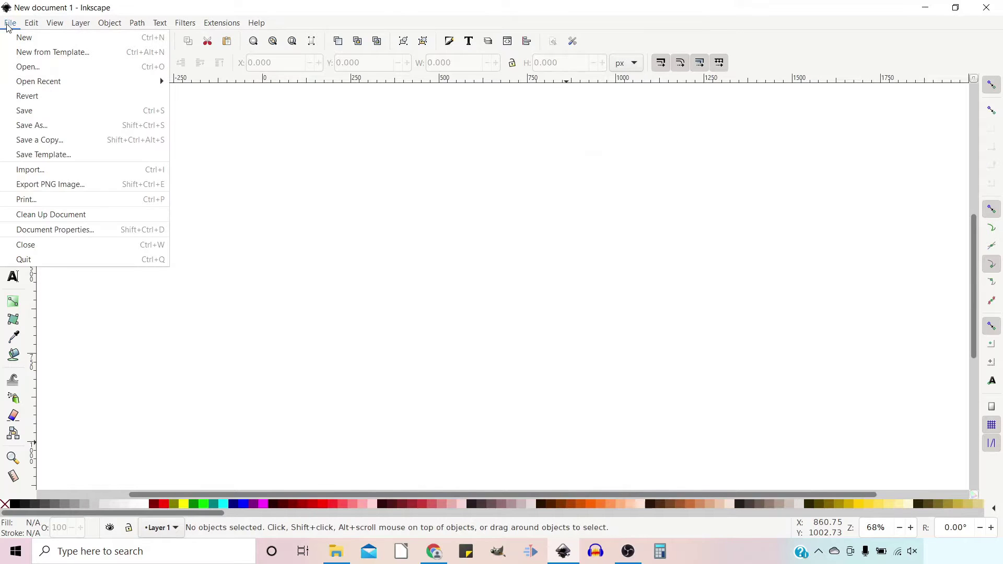
pyautogui.click(41, 174)
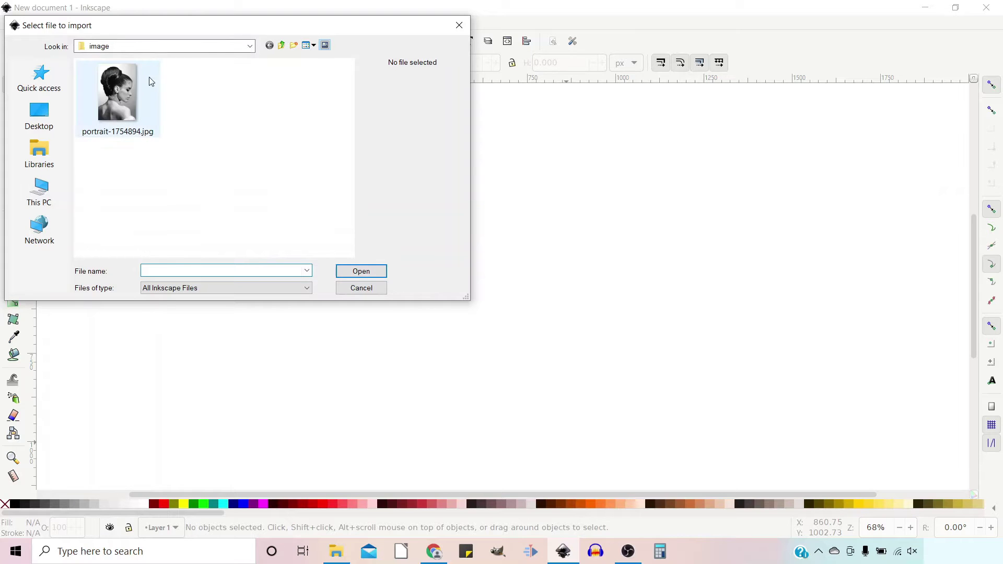
pyautogui.doubleClick(117, 95)
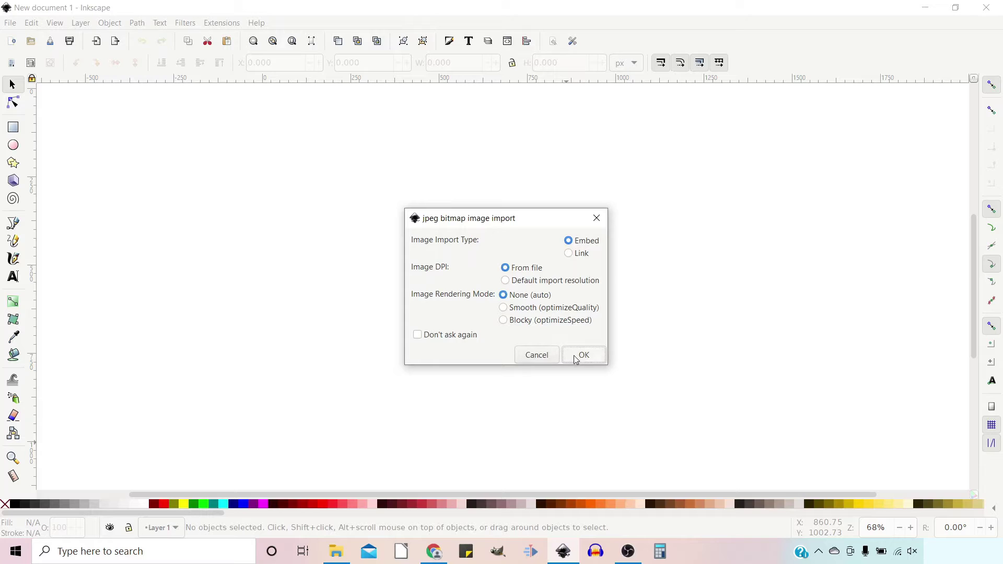
pyautogui.click(583, 357)
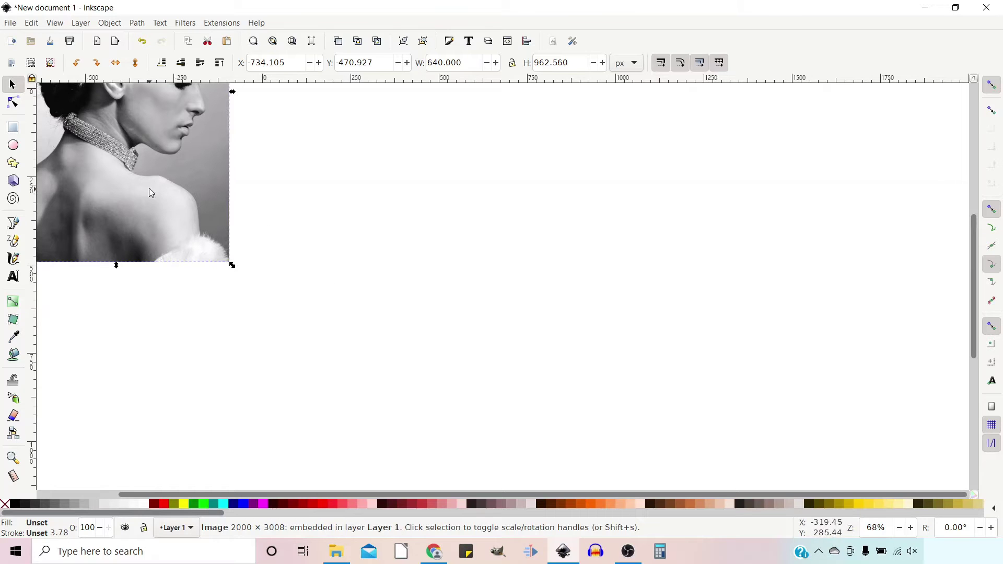
pyautogui.moveTo(146, 168); pyautogui.dragTo(460, 354)
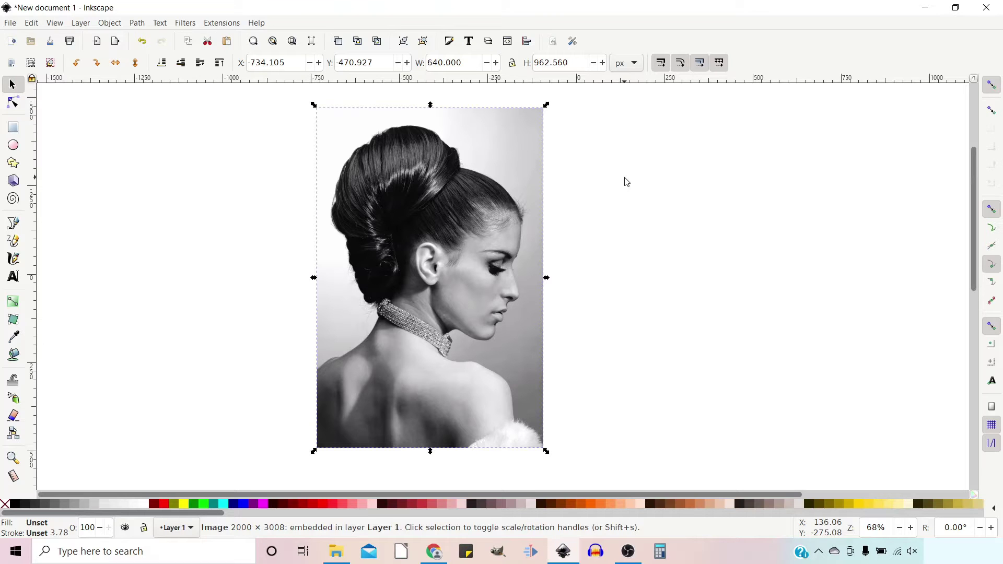
# Step: Trace the woman's profile with the Bezier pen from the base of the bun over the forehead and nose to the upper lip
pyautogui.click(13, 225)
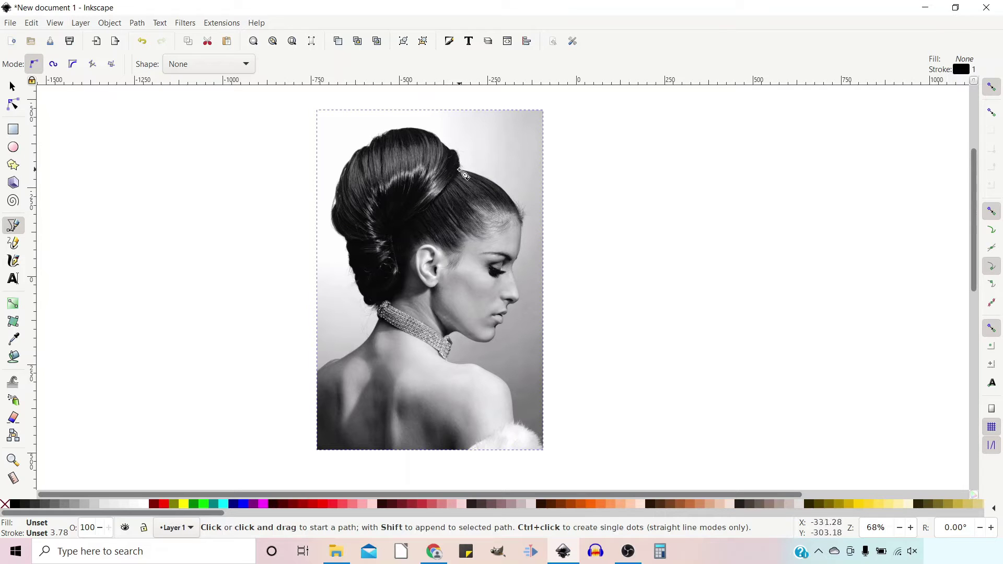
pyautogui.click(459, 169)
pyautogui.moveTo(516, 206); pyautogui.dragTo(533, 233)
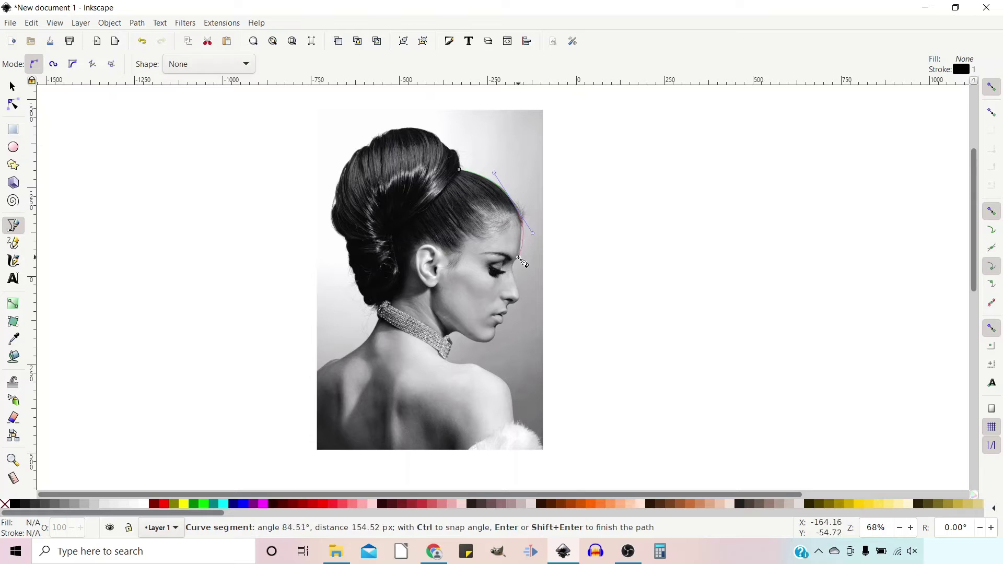
pyautogui.scroll(2, 582, 269)
pyautogui.moveTo(454, 326); pyautogui.dragTo(398, 361)
pyautogui.click(439, 339)
pyautogui.click(429, 354)
pyautogui.click(413, 359)
pyautogui.press('Return')
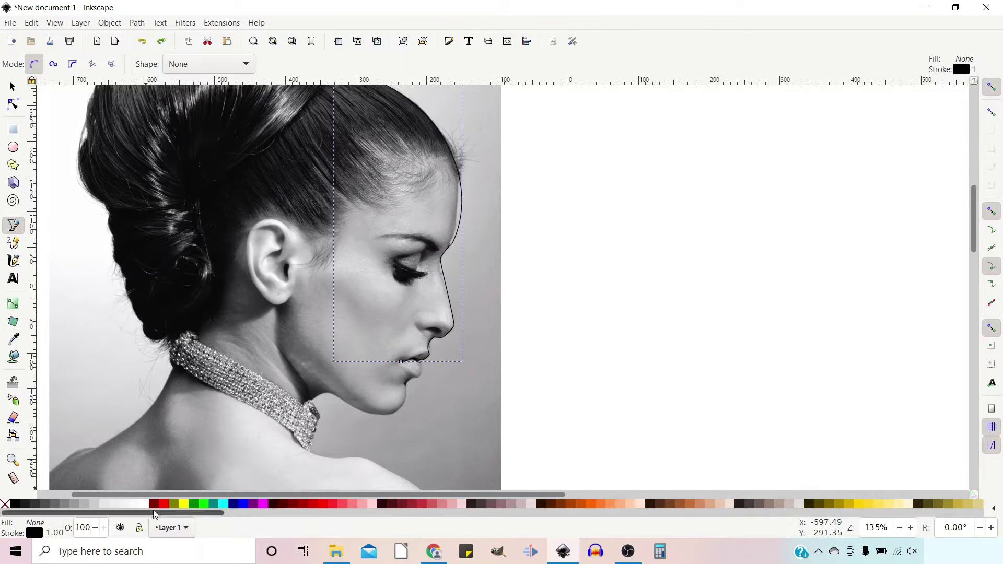
# Step: Give the profile path a green stroke with a width of 2 px
pyautogui.keyDown('shift'); pyautogui.click(207, 505); pyautogui.keyUp('shift')
pyautogui.click(449, 40)
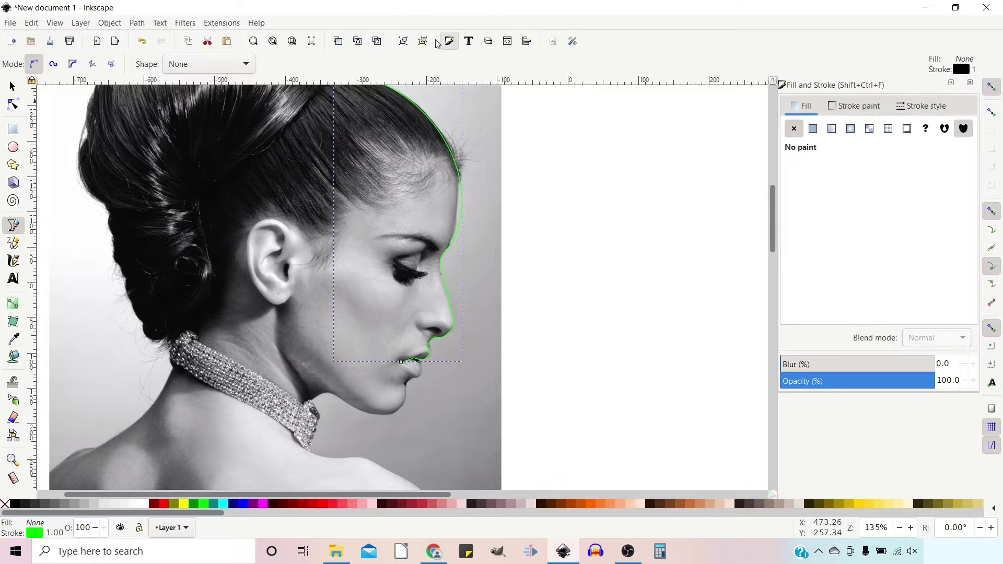
pyautogui.click(921, 105)
pyautogui.write('2')
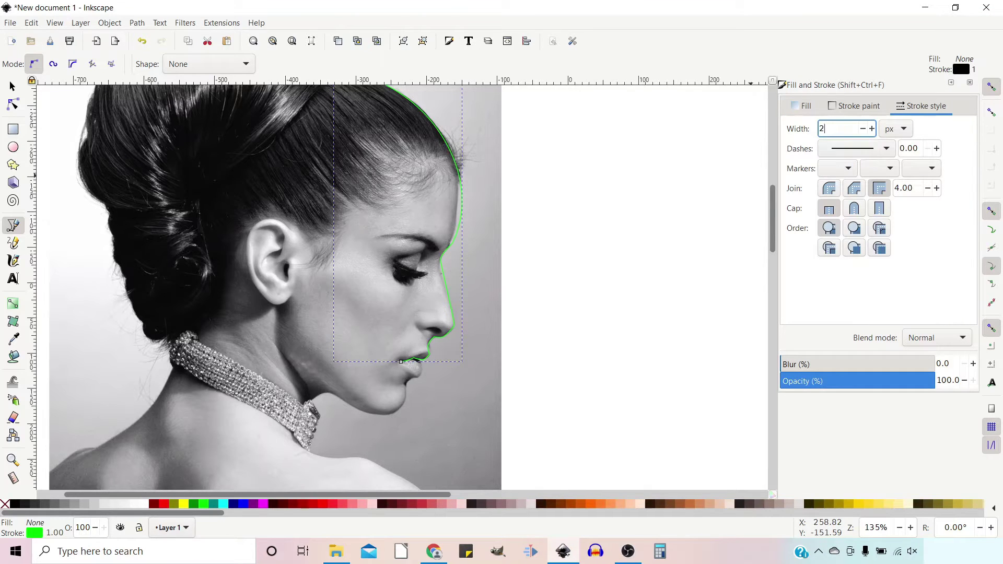
pyautogui.press('Return')
# Step: Adjust the profile path's nodes and handles so the curve follows the hairline and forehead
pyautogui.moveTo(525, 309); pyautogui.dragTo(551, 359)
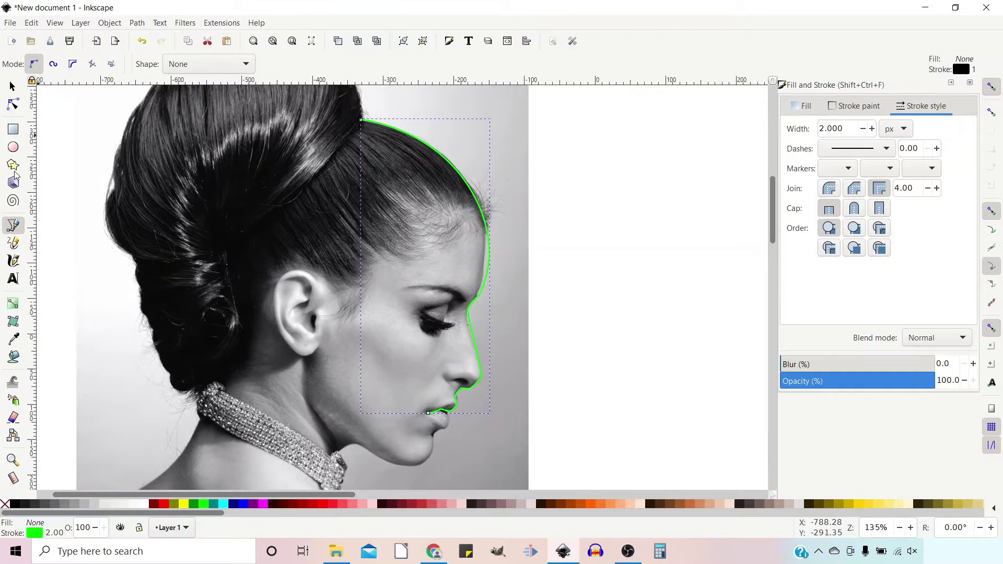
pyautogui.click(13, 104)
pyautogui.moveTo(490, 252); pyautogui.dragTo(488, 250)
pyautogui.moveTo(422, 137); pyautogui.dragTo(421, 139)
pyautogui.click(469, 184)
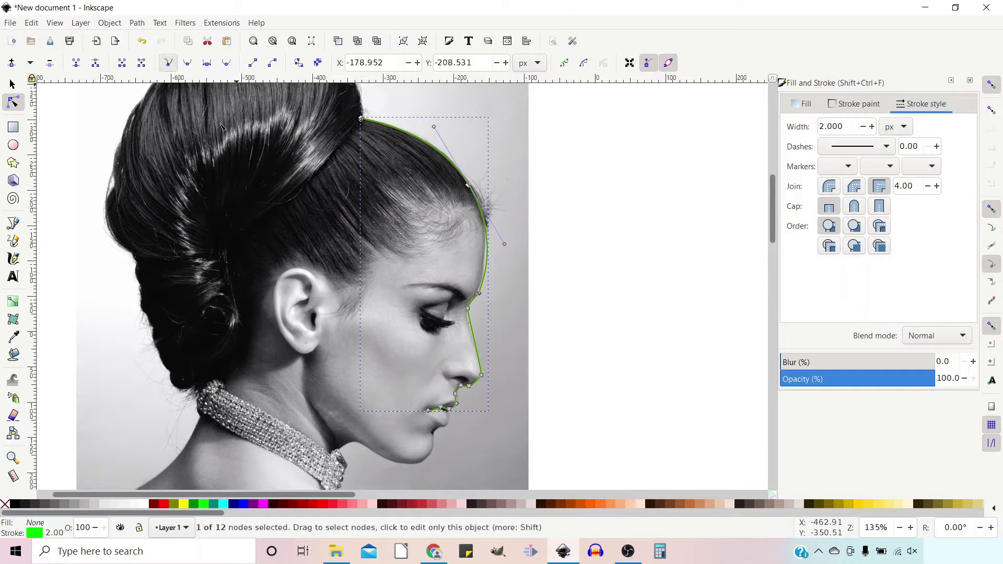
pyautogui.moveTo(503, 243); pyautogui.dragTo(501, 235)
# Step: Fit the profile path's nodes to the brow and the bridge of the nose
pyautogui.scroll(2, 411, 360)
pyautogui.moveTo(479, 294); pyautogui.dragTo(477, 295)
pyautogui.moveTo(554, 192); pyautogui.dragTo(557, 193)
pyautogui.moveTo(527, 279); pyautogui.dragTo(526, 280)
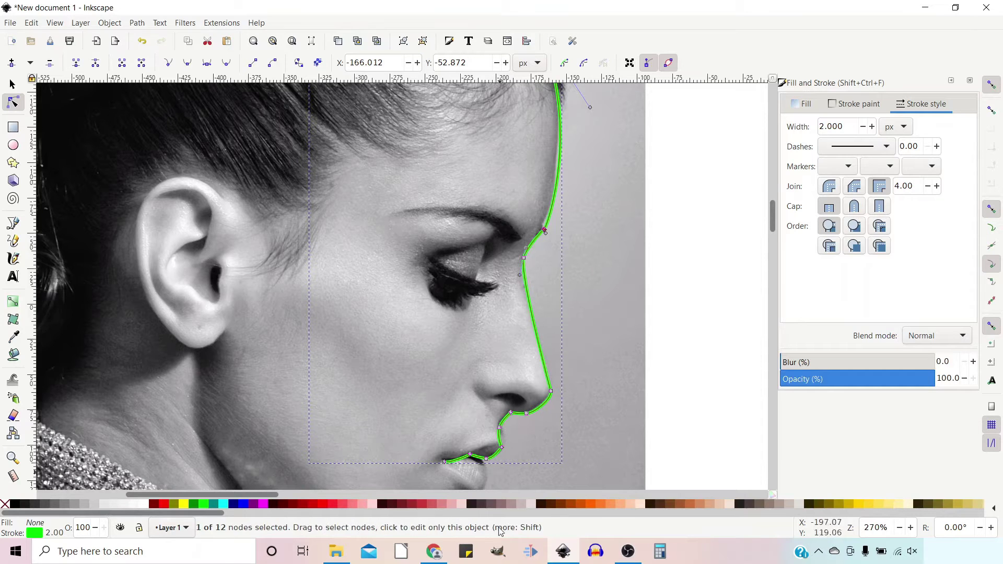
# Step: Reshape the profile path around the upper lip by adjusting its nodes and handles
pyautogui.moveTo(503, 448)
pyautogui.mouseDown()
pyautogui.moveTo(503, 438)
pyautogui.moveTo(495, 465)
pyautogui.mouseUp()
pyautogui.click(488, 460)
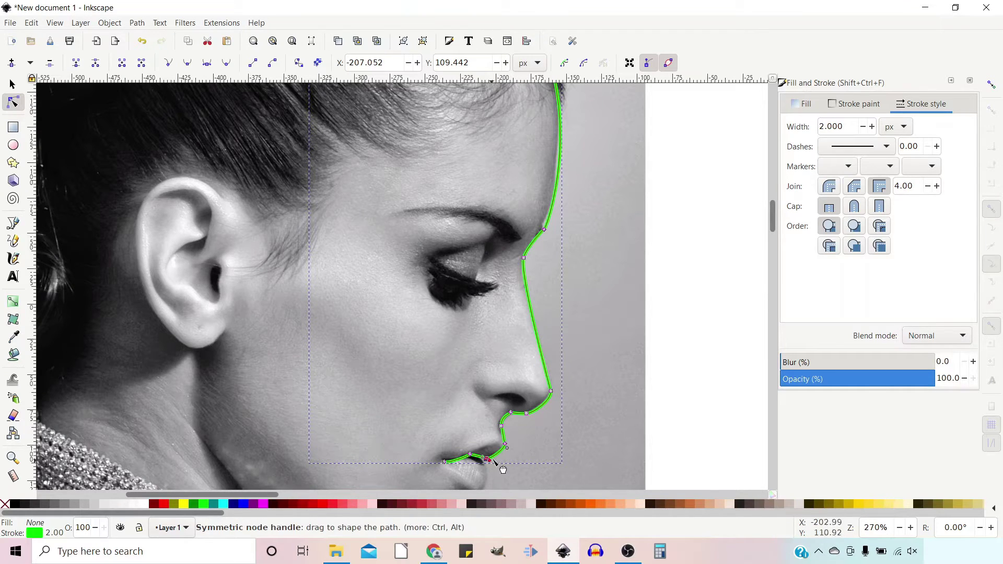
pyautogui.moveTo(491, 464); pyautogui.dragTo(495, 464)
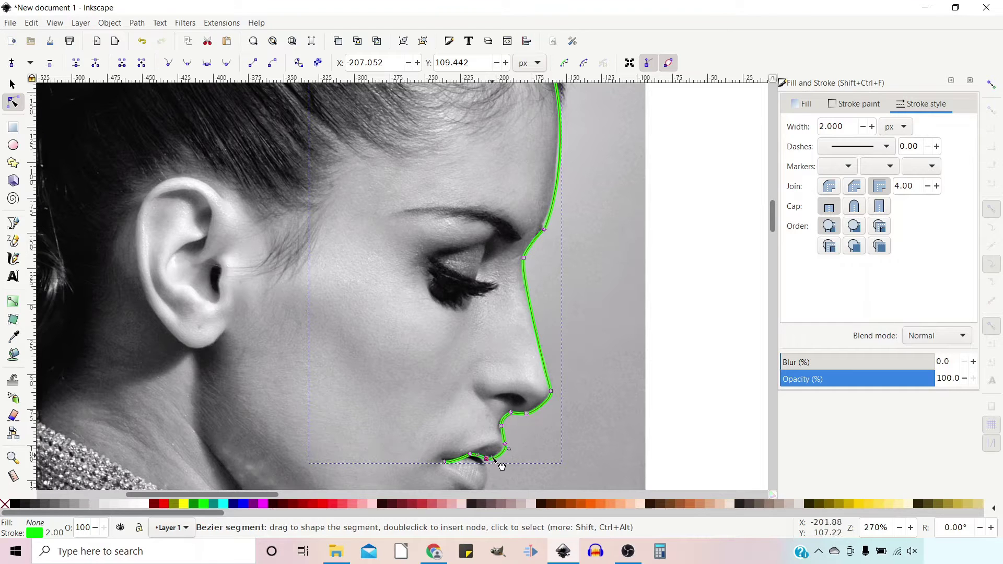
pyautogui.scroll(12, 600, 202)
pyautogui.scroll(-12, 604, 206)
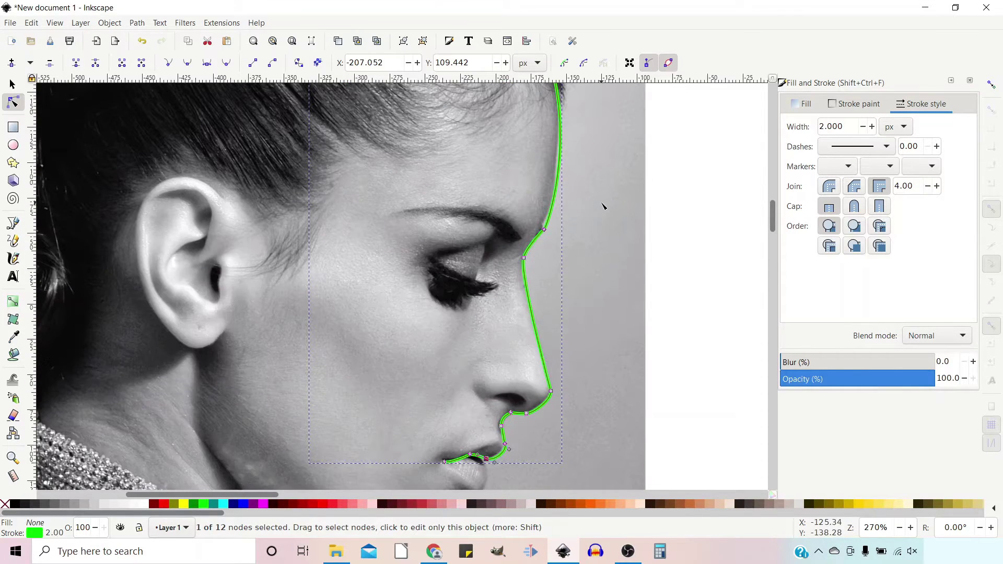
# Step: Trace a second open path from the hair above the ear, around the ear's back edge, along the jaw and chin to the lower lip
pyautogui.scroll(-2, 480, 306)
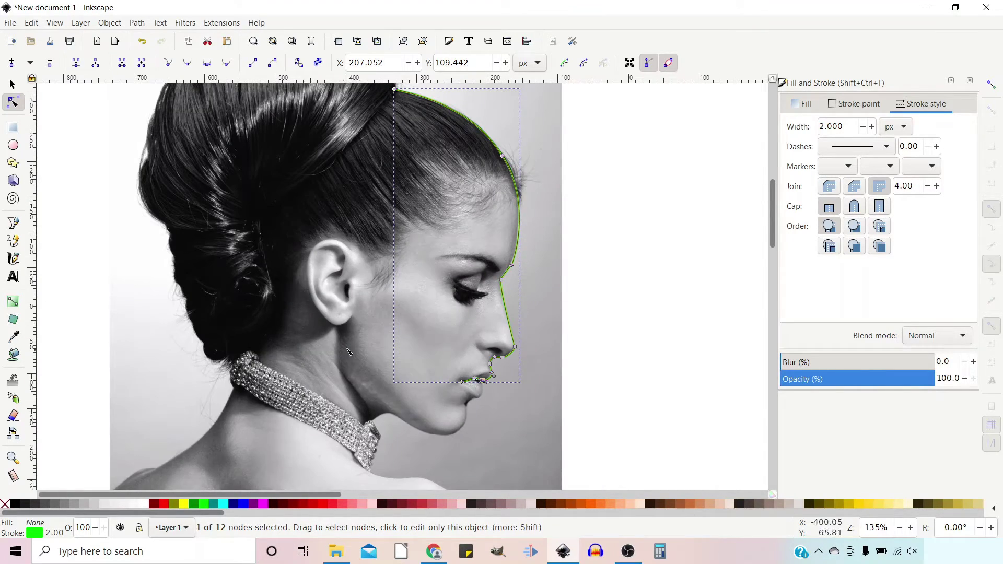
pyautogui.click(13, 225)
pyautogui.click(307, 186)
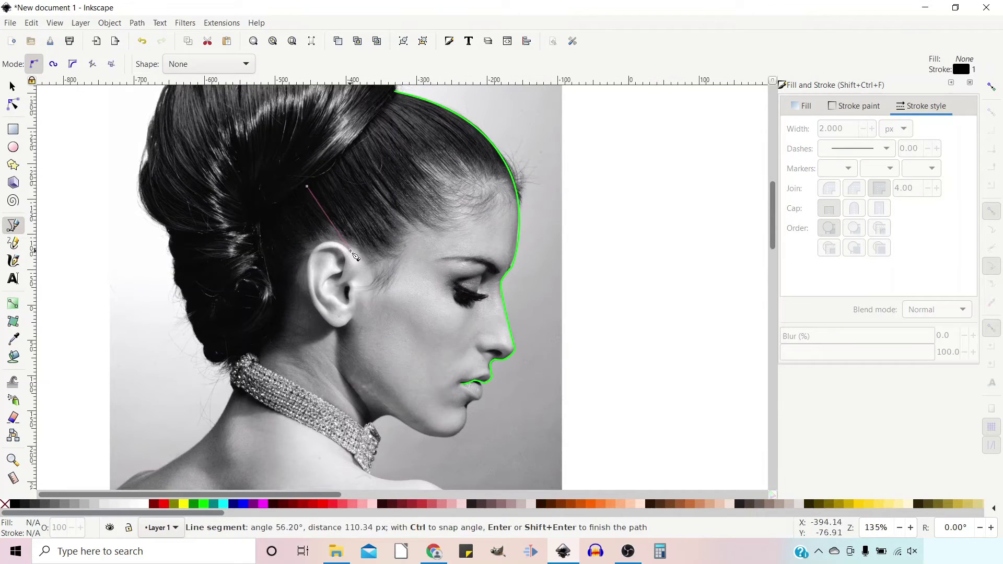
pyautogui.moveTo(314, 248); pyautogui.dragTo(299, 265)
pyautogui.moveTo(319, 310); pyautogui.dragTo(348, 324)
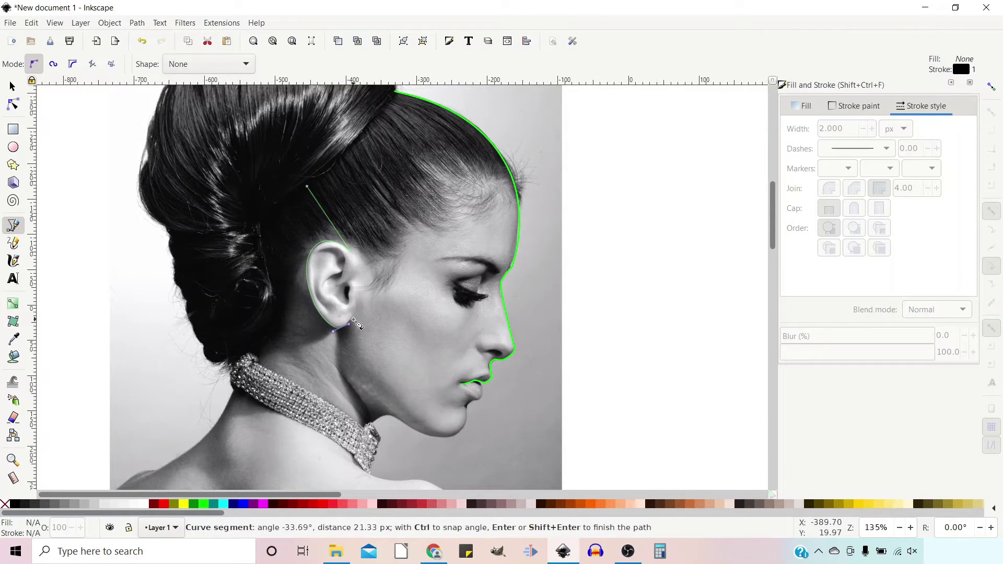
pyautogui.moveTo(343, 368); pyautogui.dragTo(354, 390)
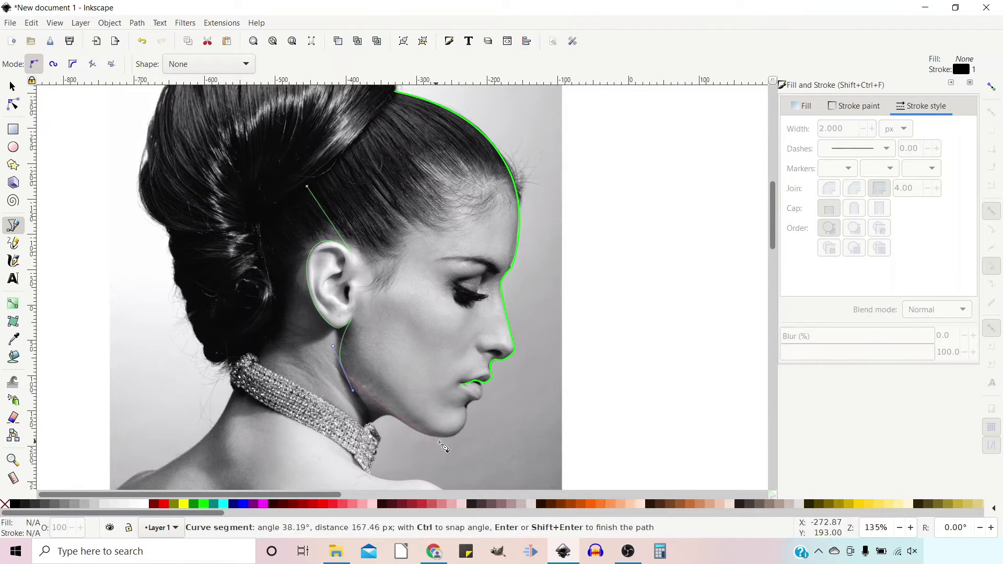
pyautogui.moveTo(433, 438); pyautogui.dragTo(483, 396)
pyautogui.click(482, 385)
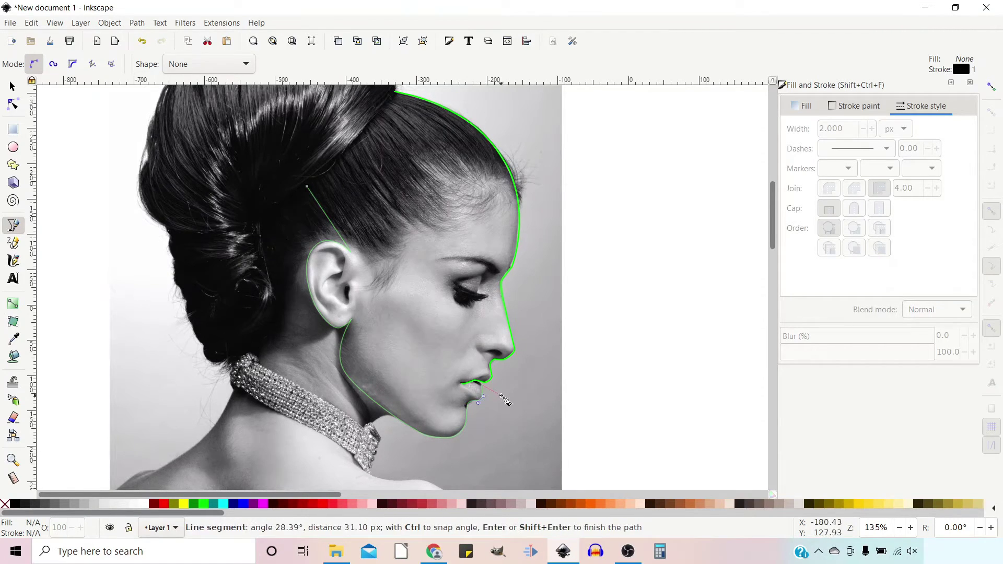
pyautogui.press('Return')
# Step: Give the ear and jaw path a green stroke 2 px wide
pyautogui.doubleClick(836, 128)
pyautogui.write('2')
pyautogui.press('Return')
# Step: Refine the ear and jaw path by adjusting the node handle at the upper back of the ear
pyautogui.scroll(2, 386, 349)
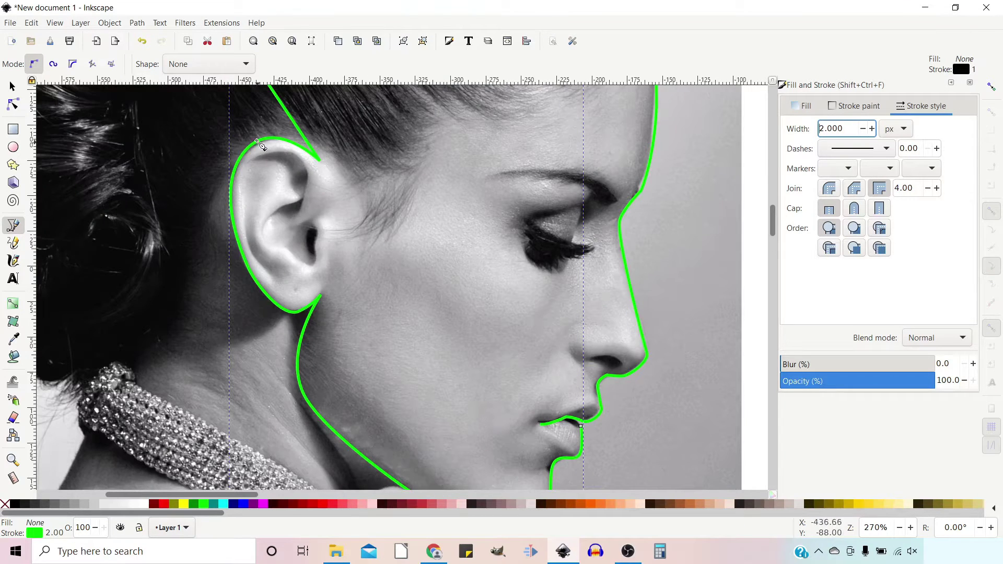
pyautogui.press('n')
pyautogui.click(243, 151)
pyautogui.moveTo(294, 126); pyautogui.dragTo(274, 112)
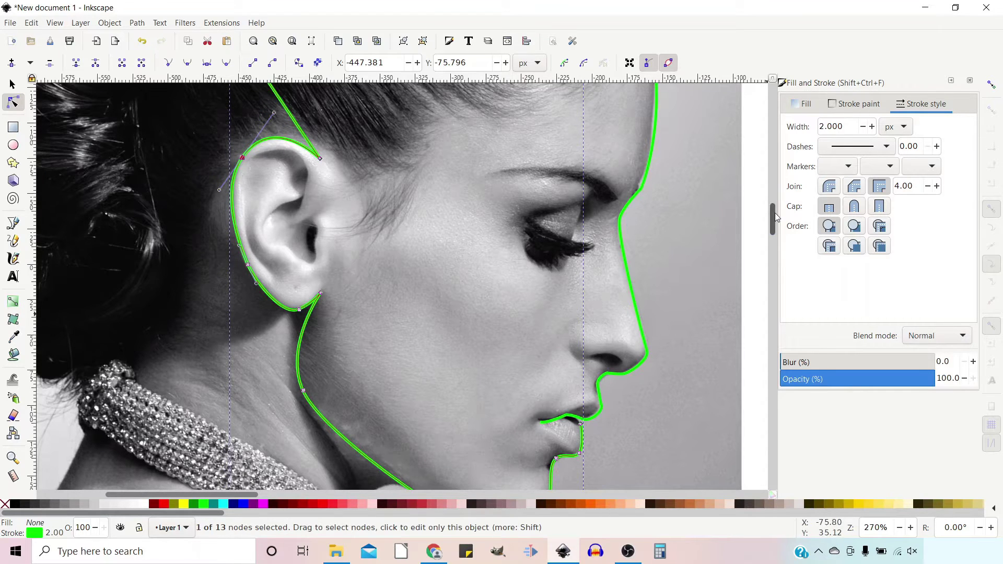
pyautogui.scroll(-6, 429, 362)
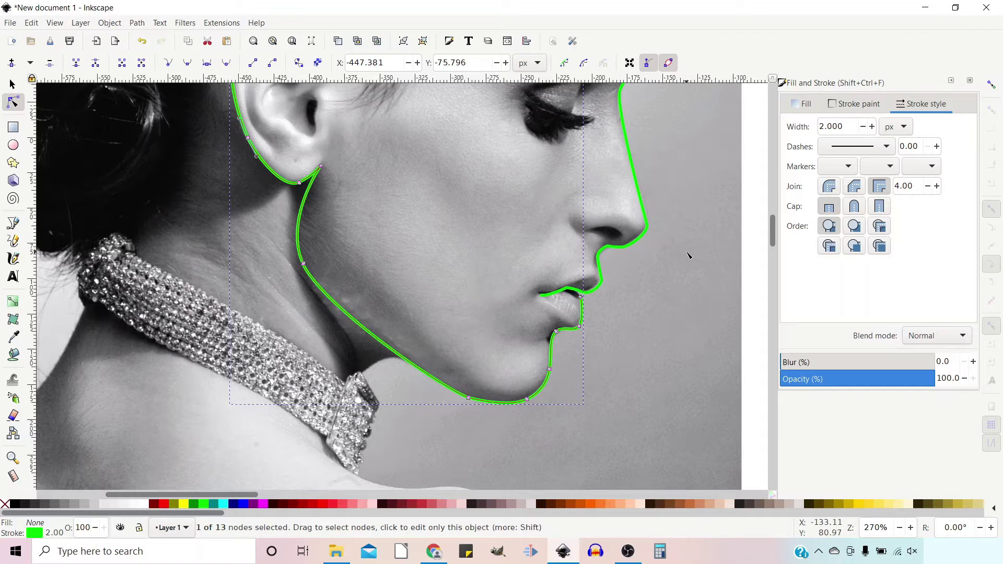
pyautogui.scroll(12, 688, 255)
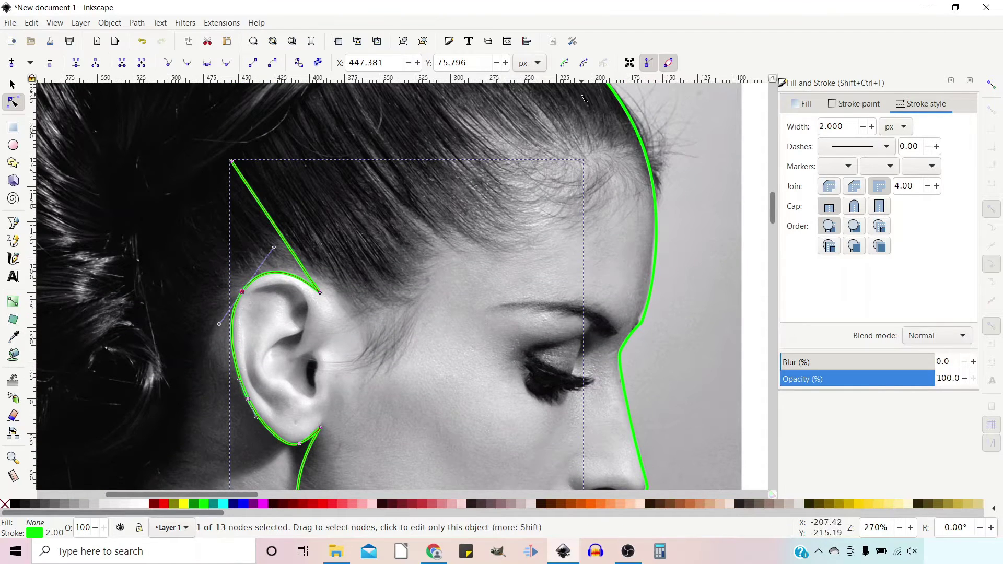
# Step: Select the face profile path together with the ear and jaw path, and open the Interpolate extension for them
pyautogui.click(12, 85)
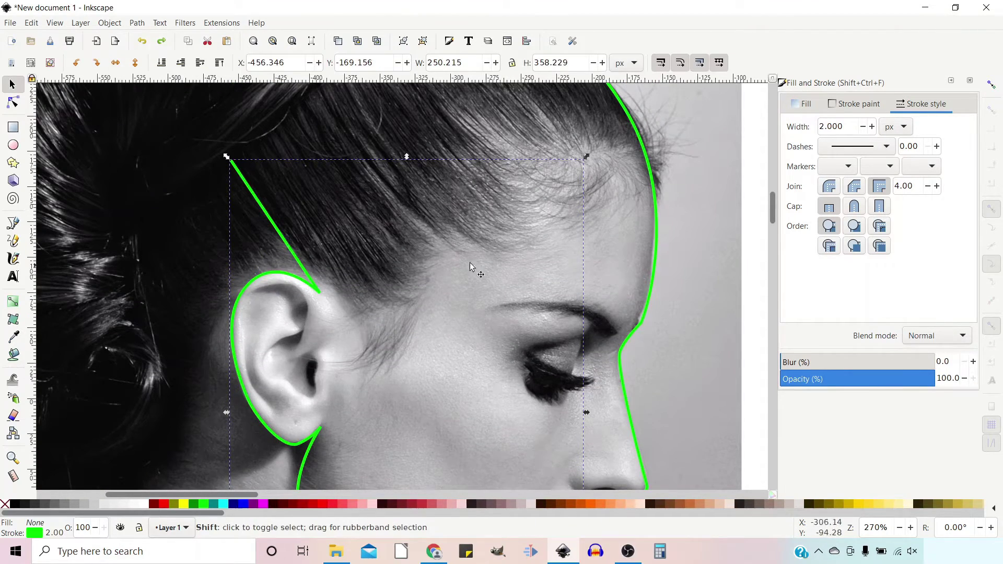
pyautogui.keyDown('shift'); pyautogui.click(650, 177); pyautogui.keyUp('shift')
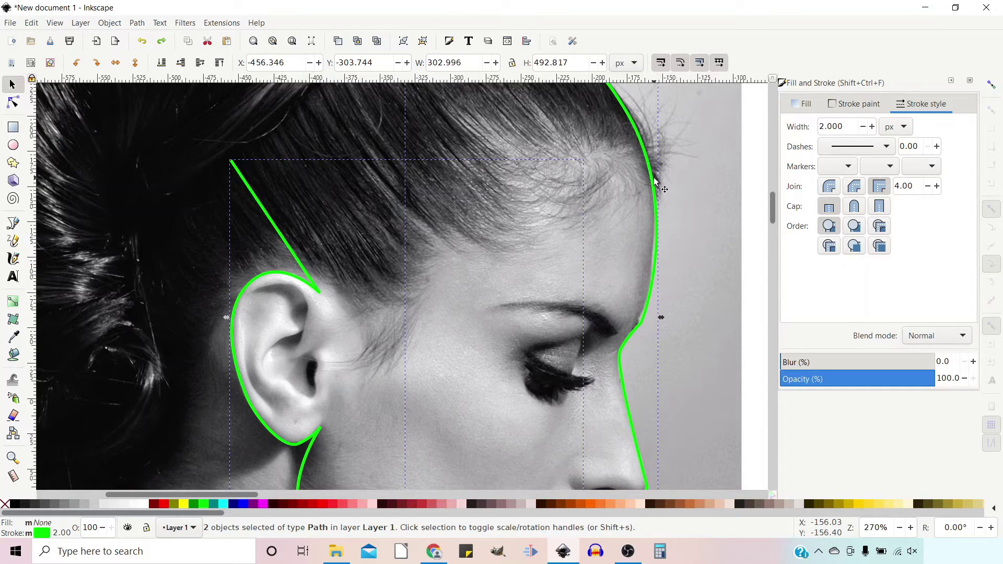
pyautogui.press('-')
pyautogui.press('-')
pyautogui.press('-')
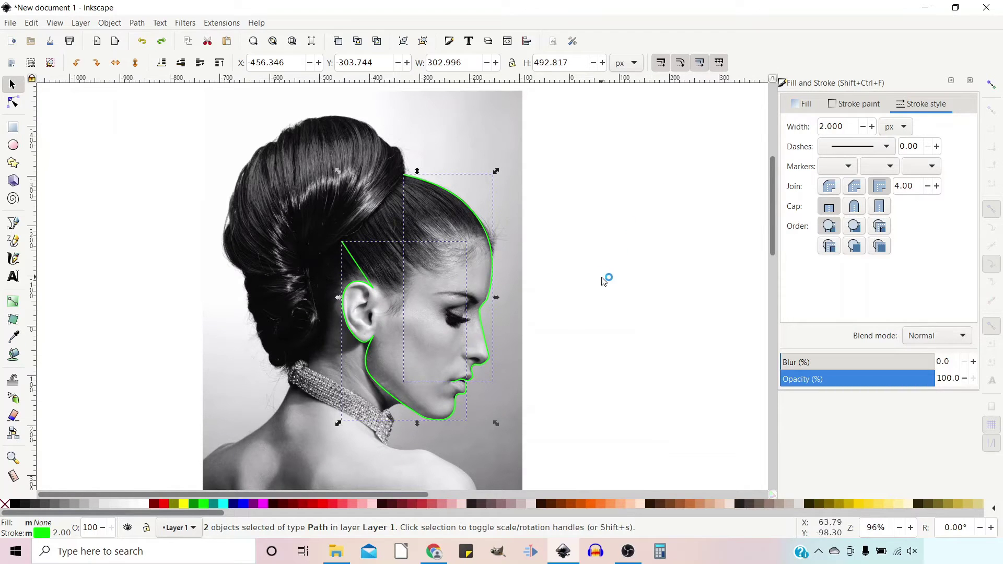
pyautogui.click(220, 26)
pyautogui.moveTo(235, 199)
pyautogui.moveTo(272, 146)
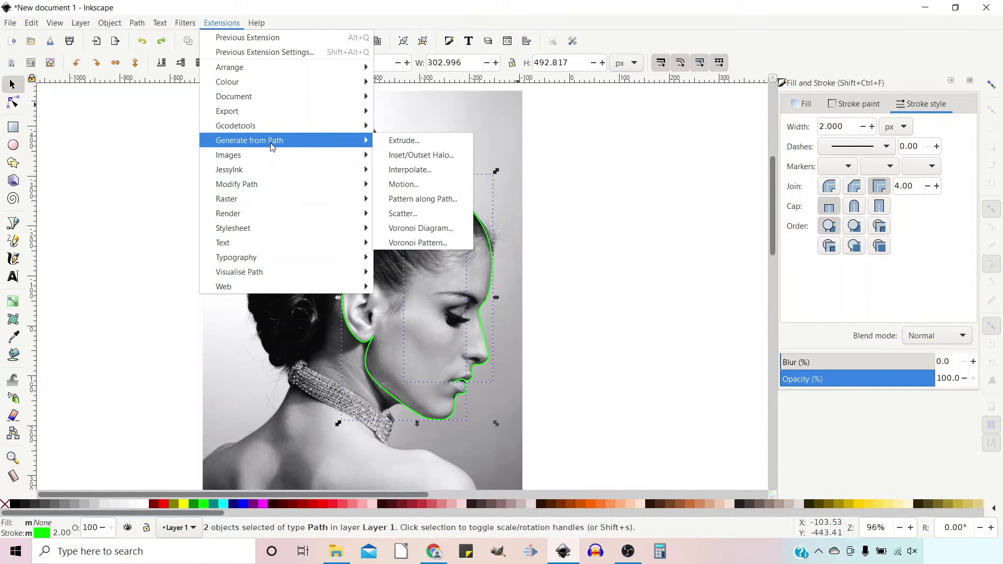
pyautogui.click(396, 173)
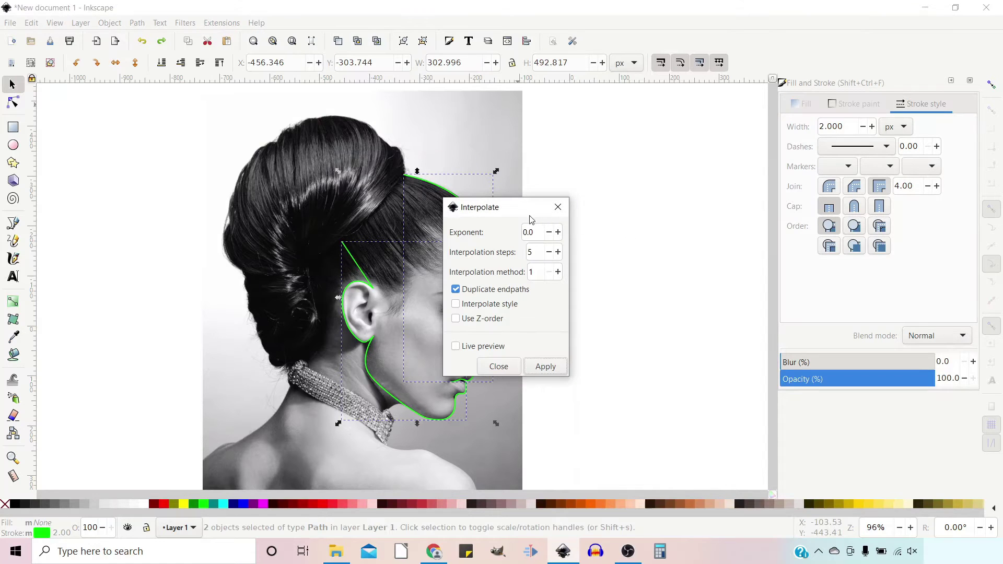
pyautogui.moveTo(515, 212); pyautogui.dragTo(640, 163)
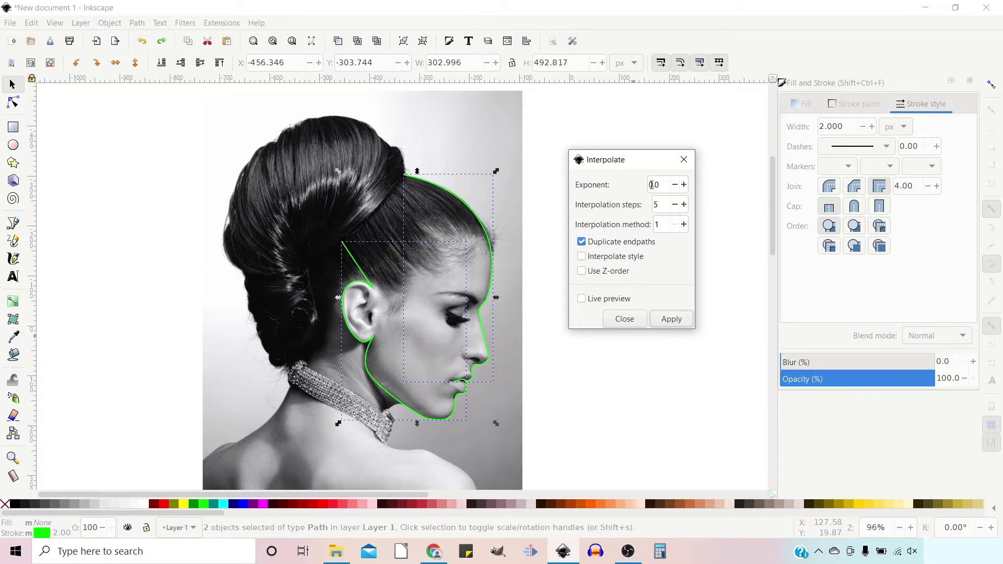
# Step: Interpolate the two face paths with 20 steps and method 2, without duplicating the endpaths
pyautogui.moveTo(661, 204); pyautogui.dragTo(640, 211)
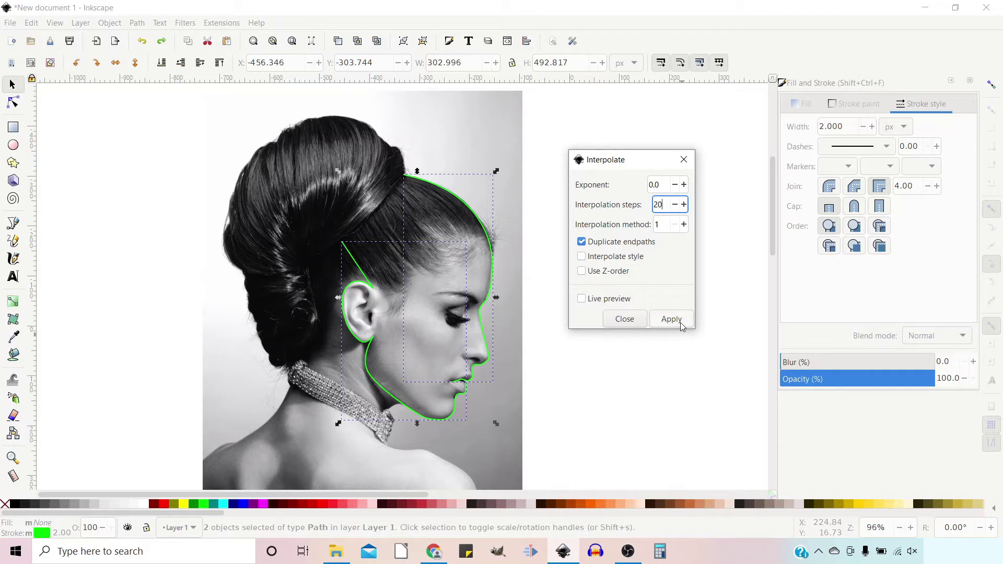
pyautogui.click(583, 243)
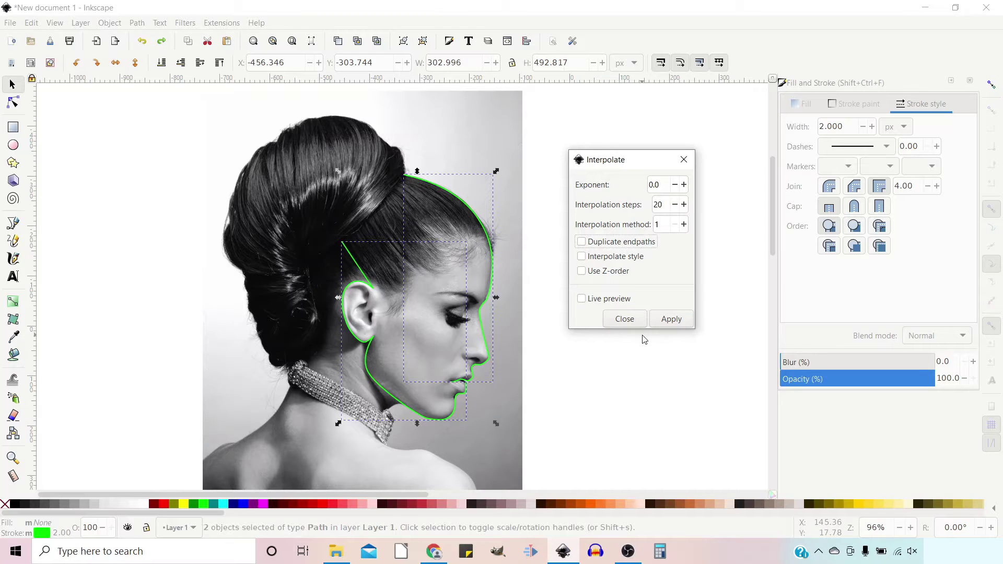
pyautogui.click(684, 225)
pyautogui.click(685, 323)
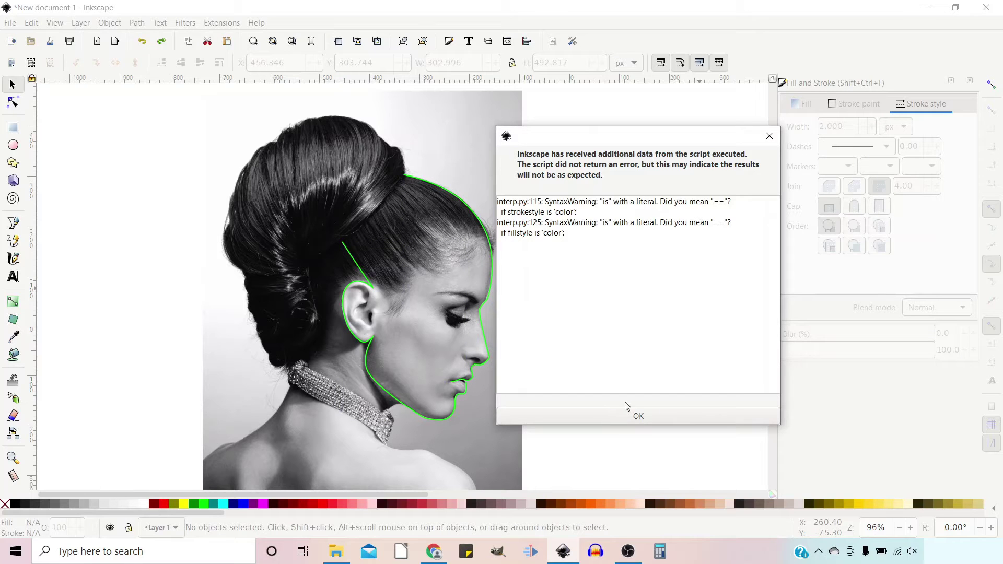
pyautogui.click(638, 416)
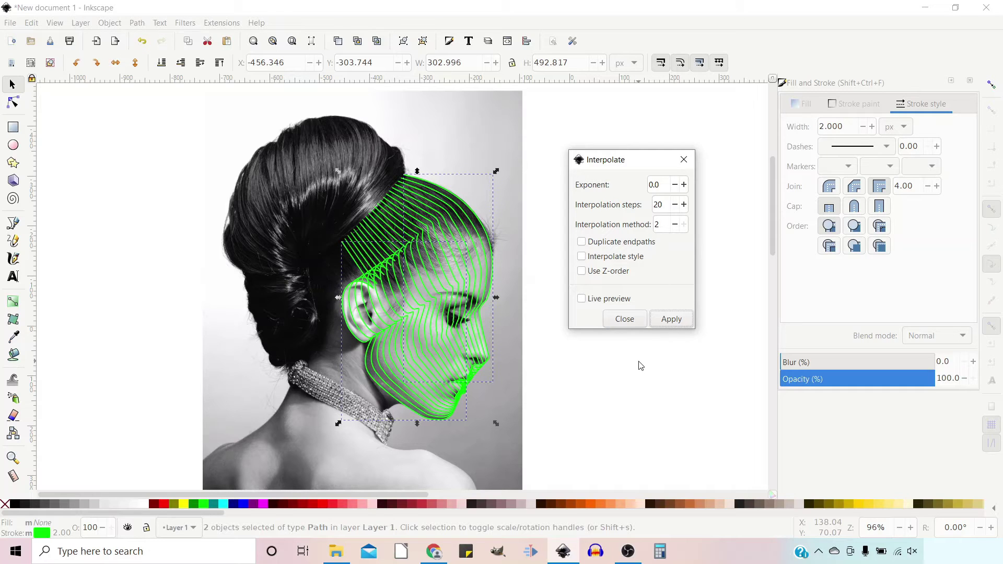
pyautogui.click(635, 320)
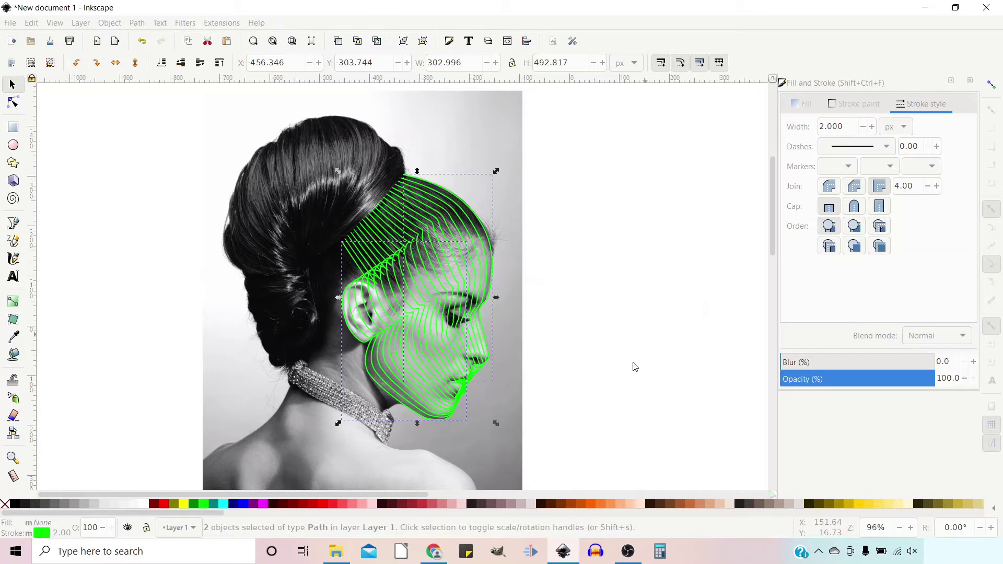
pyautogui.click(586, 242)
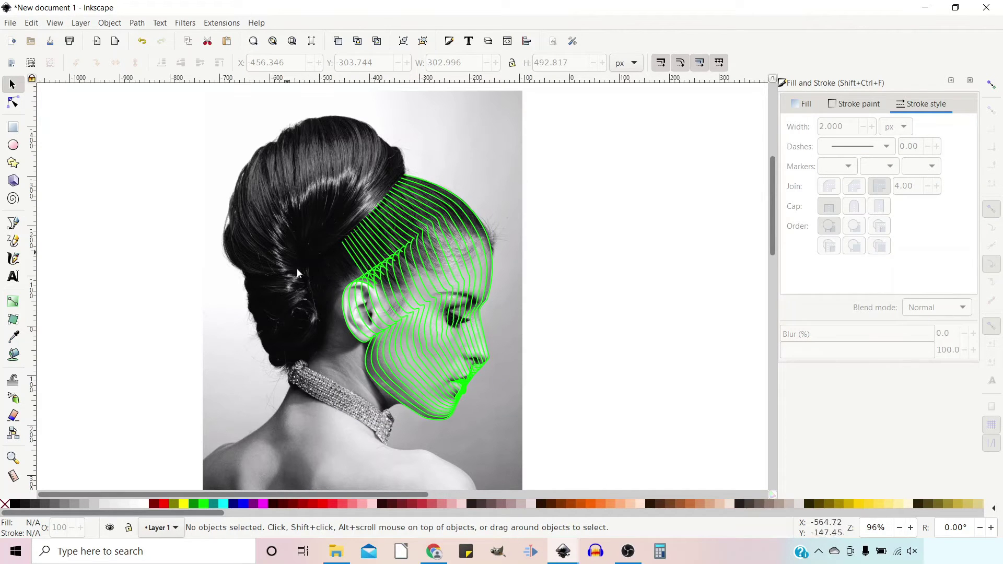
# Step: Trace an open path from the lower inner hair bun, along its border with the head, and over the bun's top edge
pyautogui.click(13, 224)
pyautogui.click(317, 323)
pyautogui.click(307, 267)
pyautogui.moveTo(405, 175); pyautogui.dragTo(308, 118)
pyautogui.click(296, 128)
pyautogui.click(278, 144)
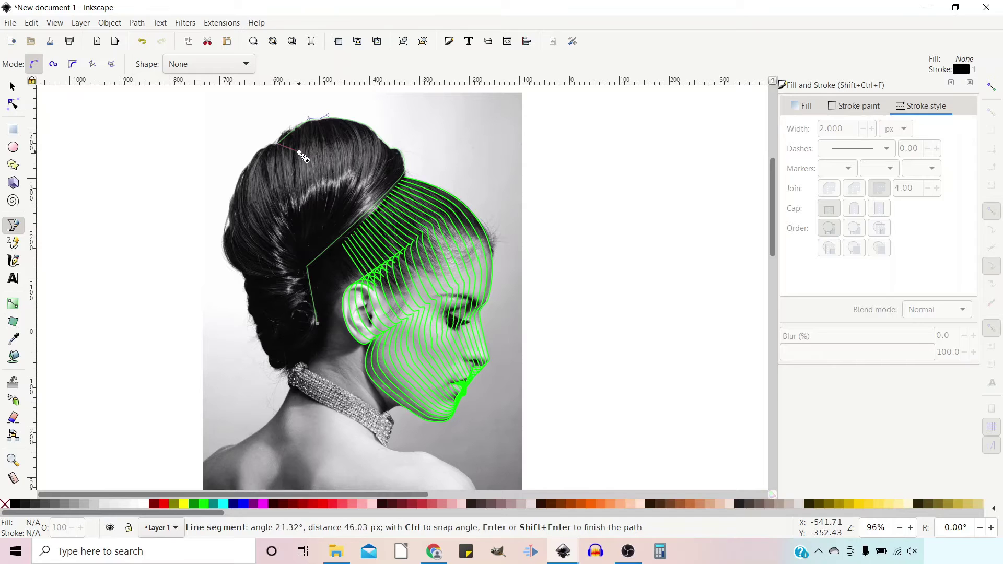
pyautogui.press('Return')
# Step: Give the new hair bun path a green stroke 2 px wide
pyautogui.keyDown('shift'); pyautogui.click(203, 504); pyautogui.keyUp('shift')
pyautogui.tripleClick(836, 128)
pyautogui.write('2')
pyautogui.press('Return')
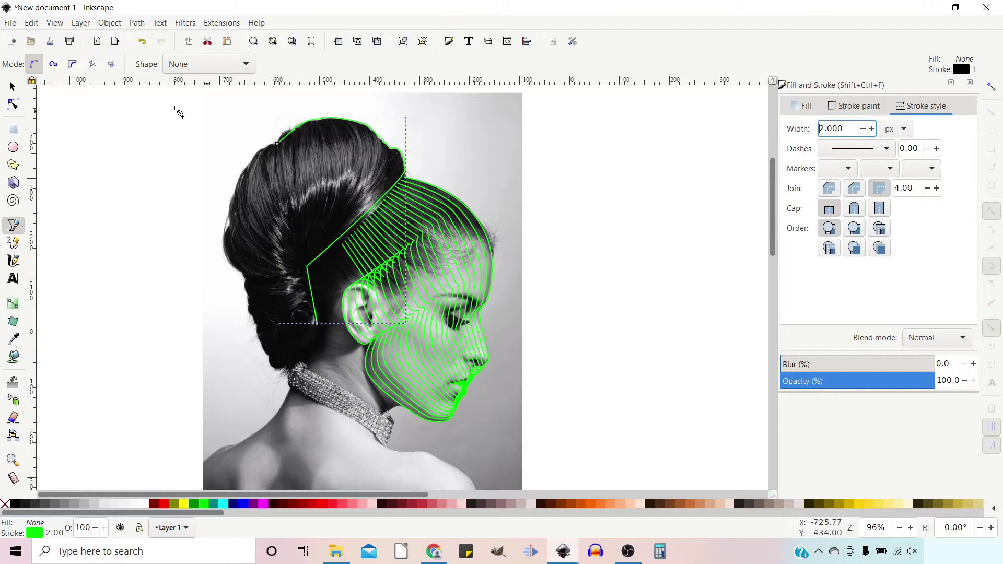
# Step: Refine the inner hair bun path by deleting a surplus node at the top, adjusting the corner nodes, and curving the lower end segment
pyautogui.press('n')
pyautogui.moveTo(289, 132); pyautogui.dragTo(284, 130)
pyautogui.click(294, 126)
pyautogui.press('Delete')
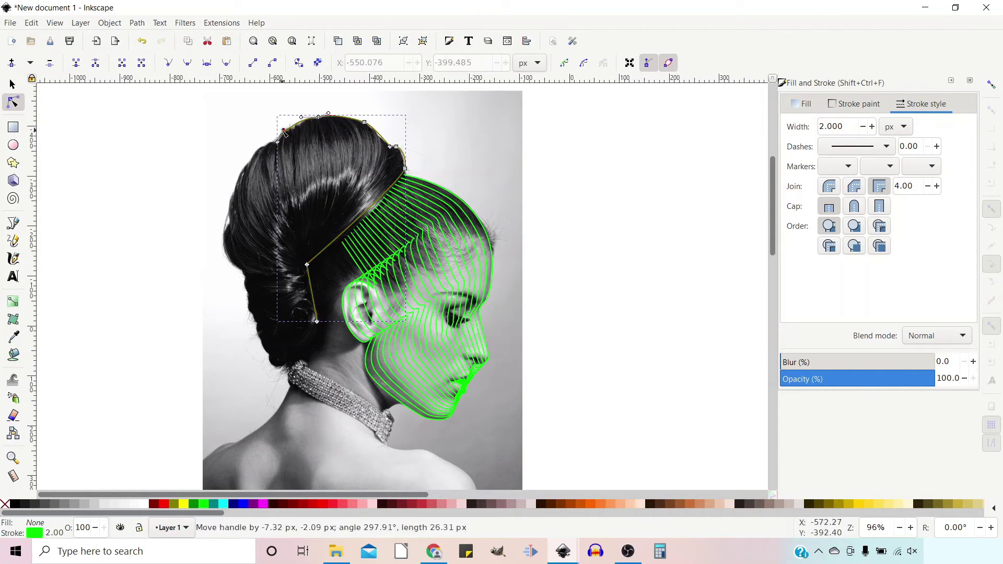
pyautogui.click(406, 168)
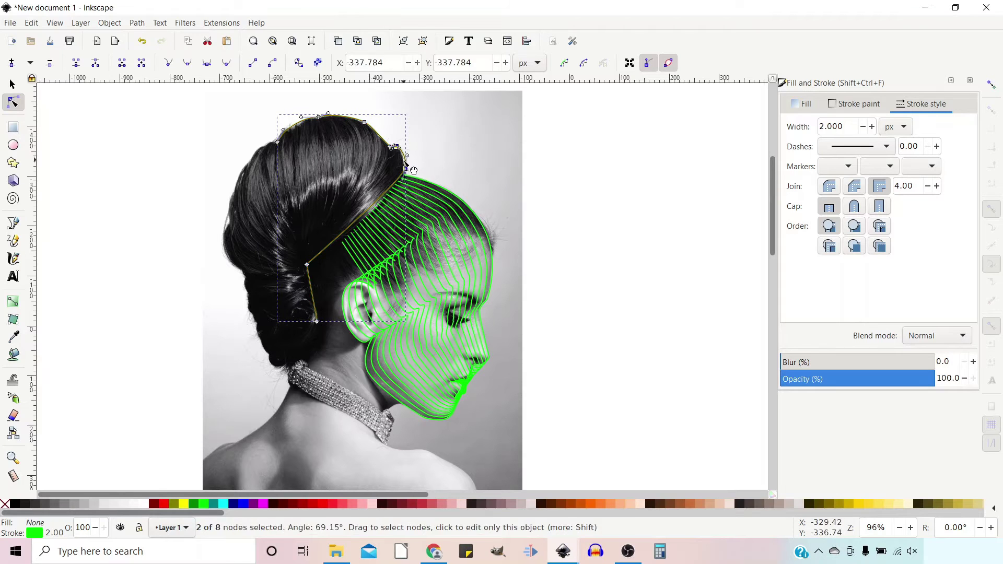
pyautogui.moveTo(405, 169); pyautogui.dragTo(402, 167)
pyautogui.moveTo(307, 264); pyautogui.dragTo(308, 269)
pyautogui.moveTo(318, 304); pyautogui.dragTo(321, 307)
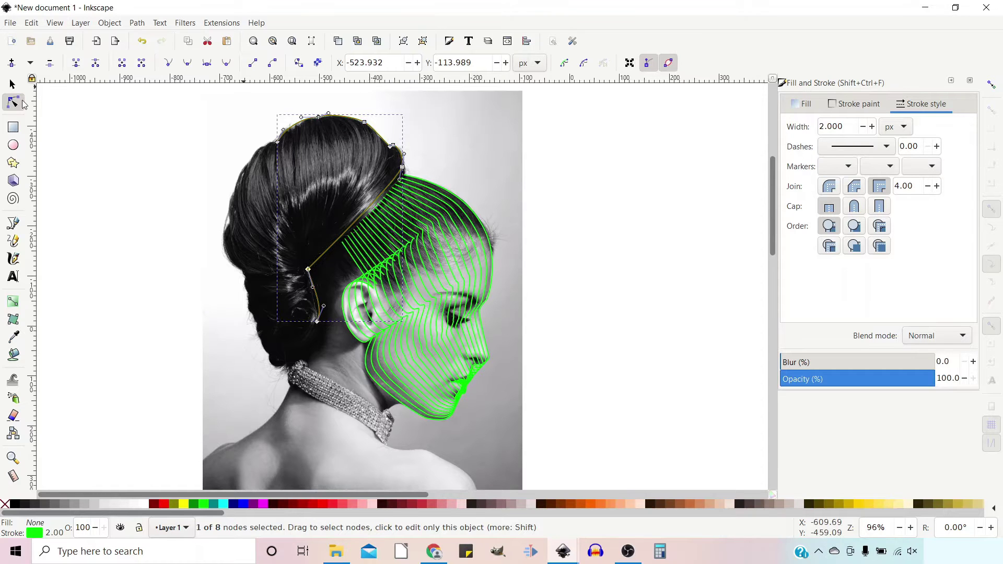
# Step: Trace a second hair path from the nape up along the outer back edge of the hair bun
pyautogui.click(13, 223)
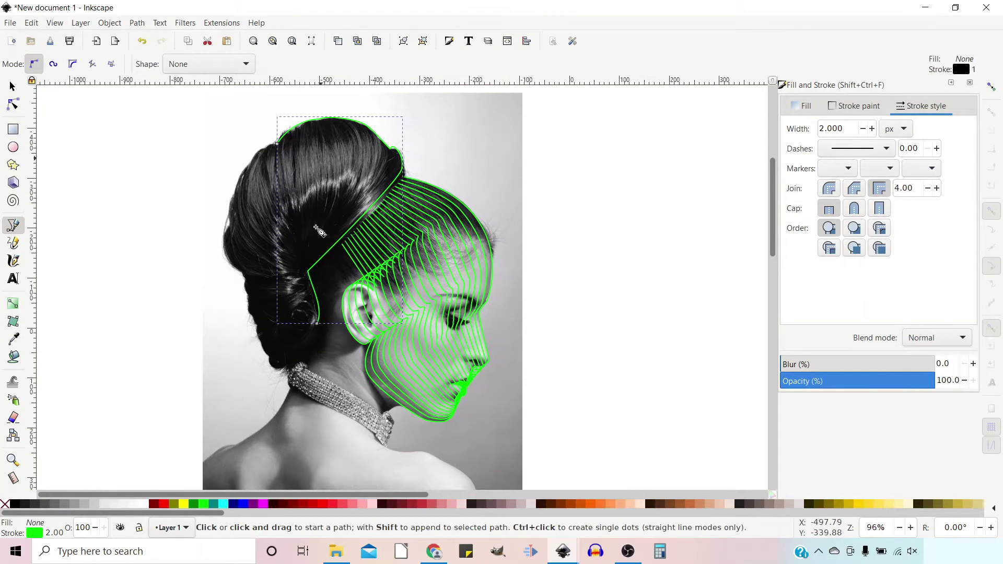
pyautogui.click(289, 367)
pyautogui.moveTo(259, 339); pyautogui.dragTo(243, 277)
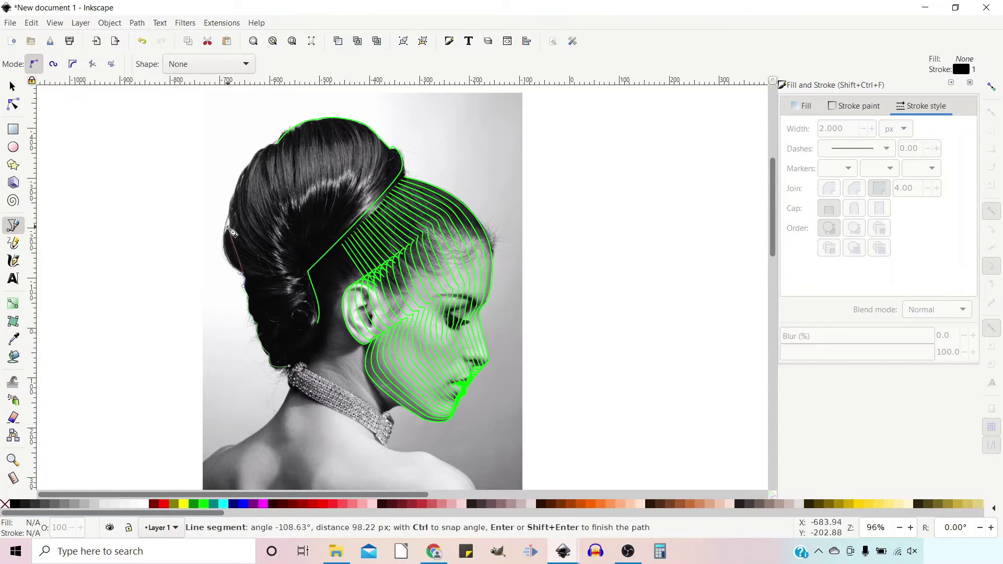
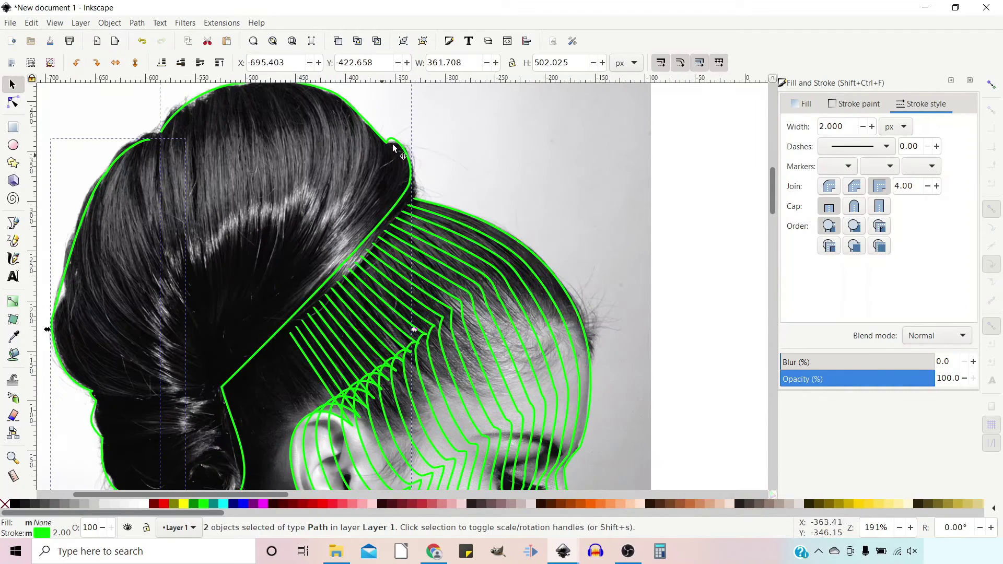
# Step: Adjust the corner node handle at the bun's upper front edge to reshape the curve over the hair
pyautogui.press('n')
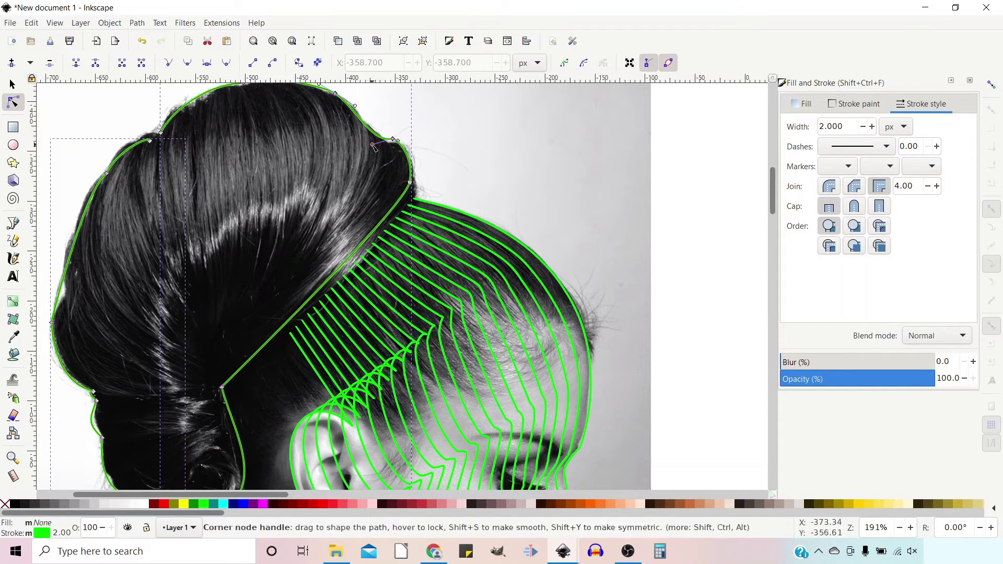
pyautogui.moveTo(372, 144); pyautogui.dragTo(378, 122)
pyautogui.scroll(3, 522, 160)
pyautogui.scroll(-4, 545, 183)
pyautogui.scroll(3, 546, 186)
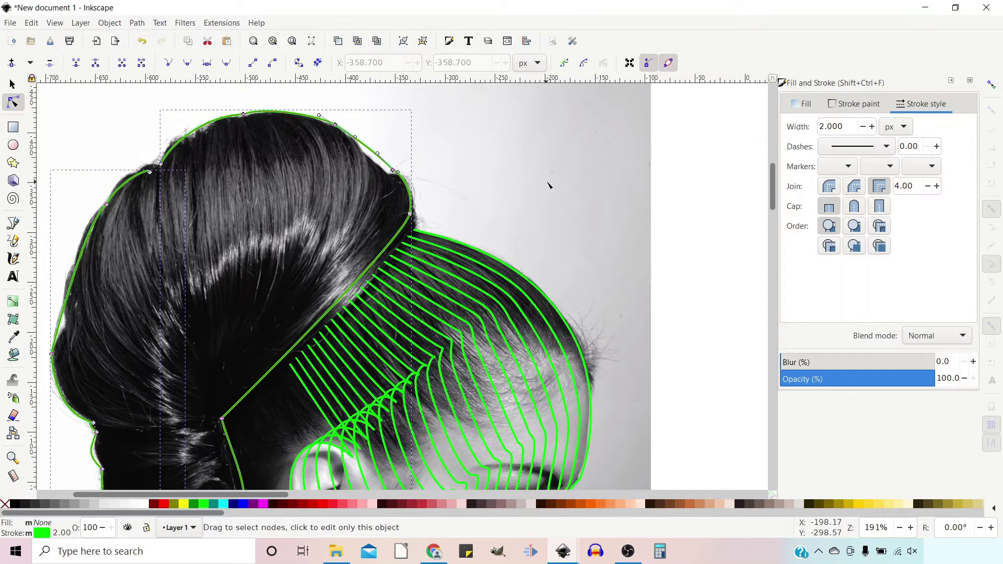
# Step: Try to interpolate the two hair bun paths with 25 steps and method 2, and undo the result
pyautogui.click(217, 23)
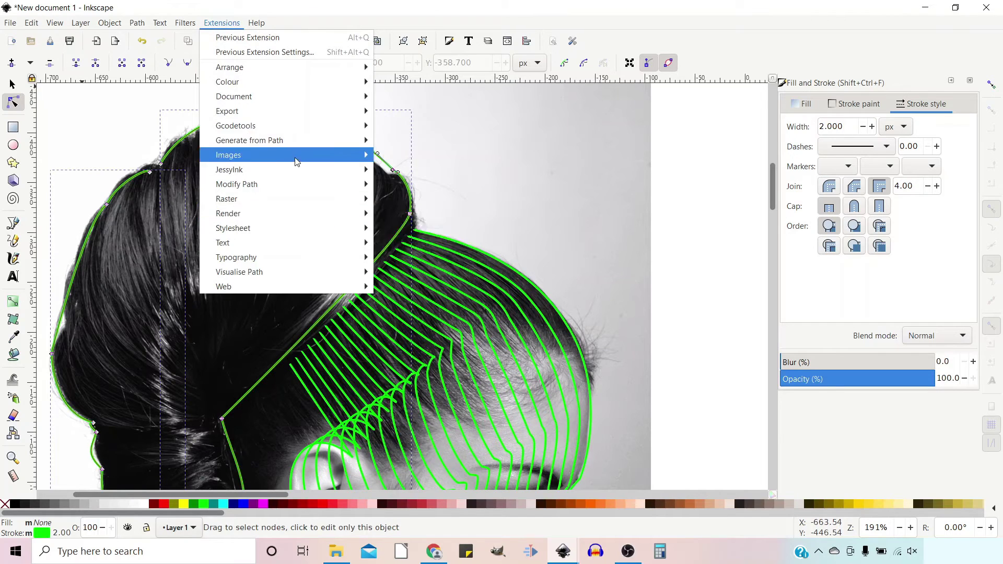
pyautogui.moveTo(294, 153)
pyautogui.click(410, 171)
pyautogui.click(457, 346)
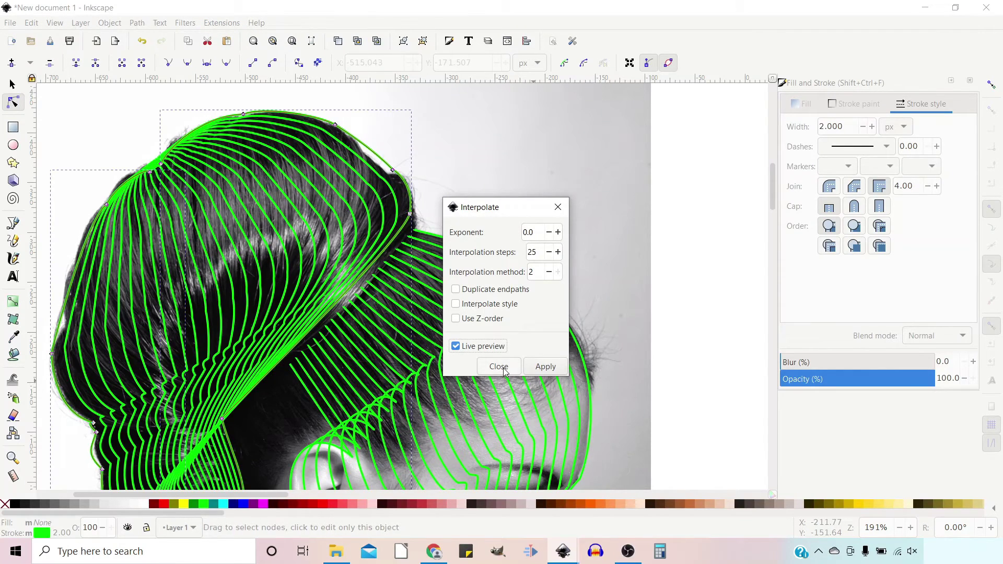
pyautogui.moveTo(511, 207); pyautogui.dragTo(683, 141)
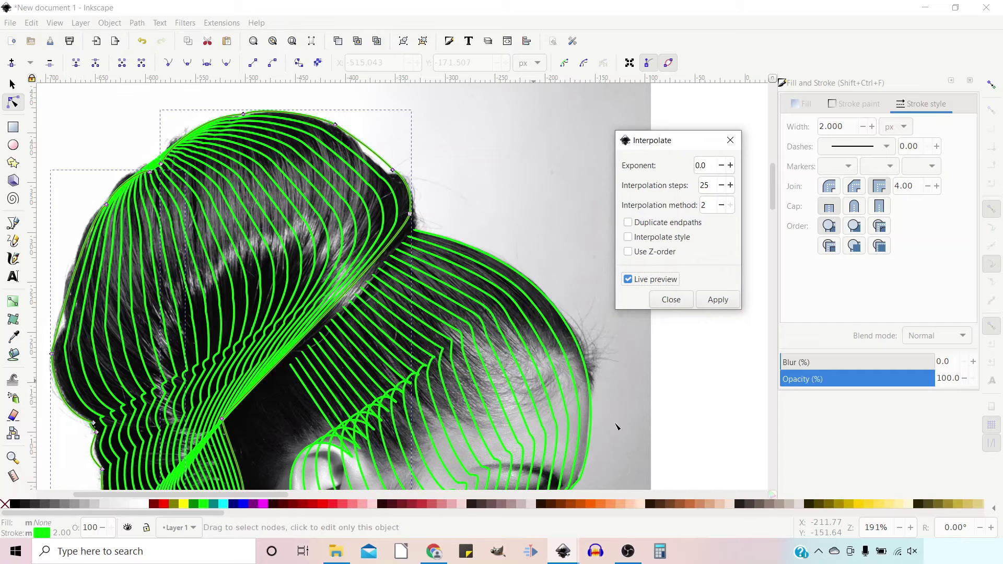
pyautogui.click(718, 300)
pyautogui.scroll(-2, 360, 310)
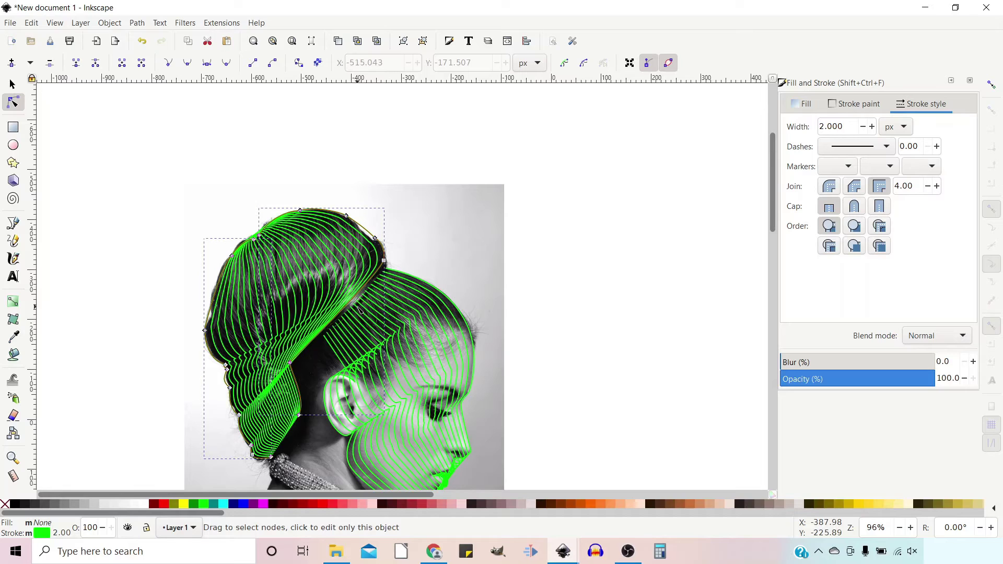
pyautogui.scroll(-5, 397, 337)
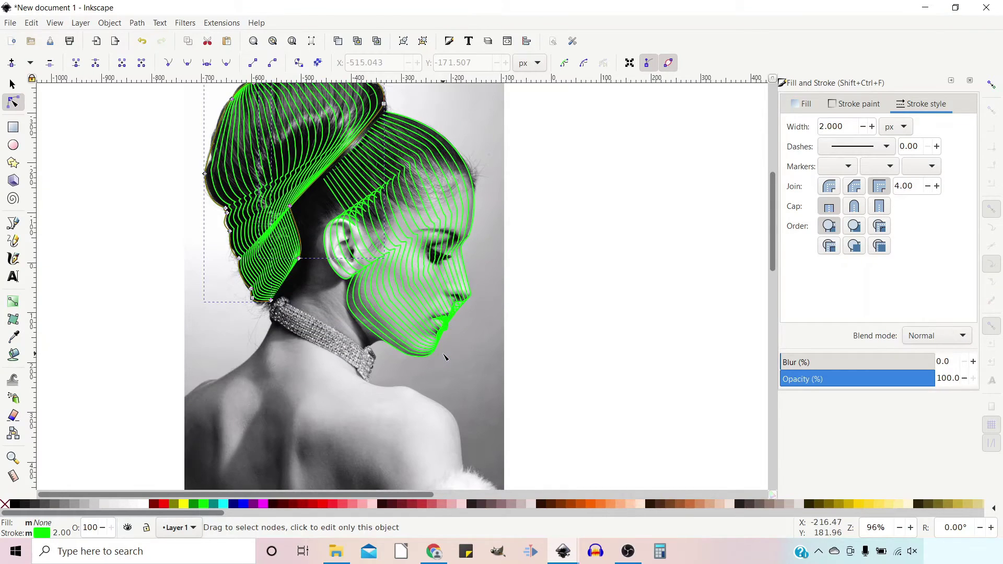
pyautogui.scroll(2, 322, 356)
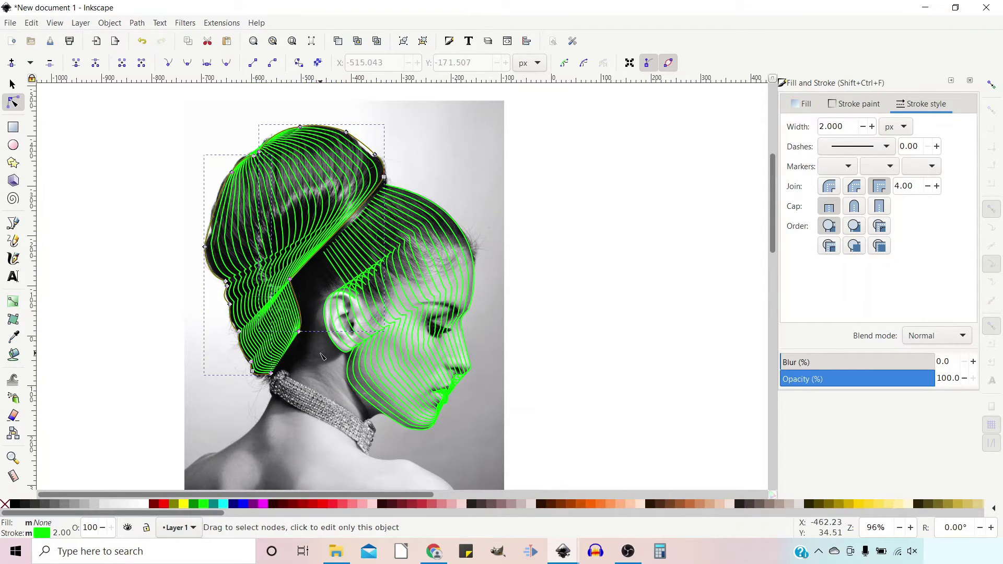
pyautogui.hotkey('ctrl', 'z')
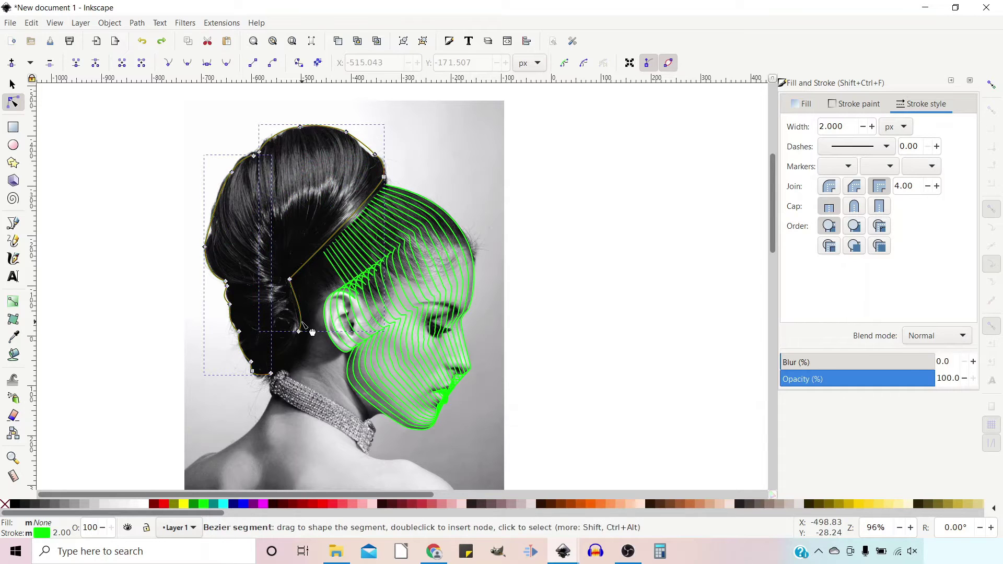
# Step: Lower the inner hair path's end toward the nape and interpolate the two hair paths with 25 steps and method 2
pyautogui.moveTo(298, 332)
pyautogui.mouseDown()
pyautogui.moveTo(288, 353)
pyautogui.moveTo(302, 337)
pyautogui.mouseUp()
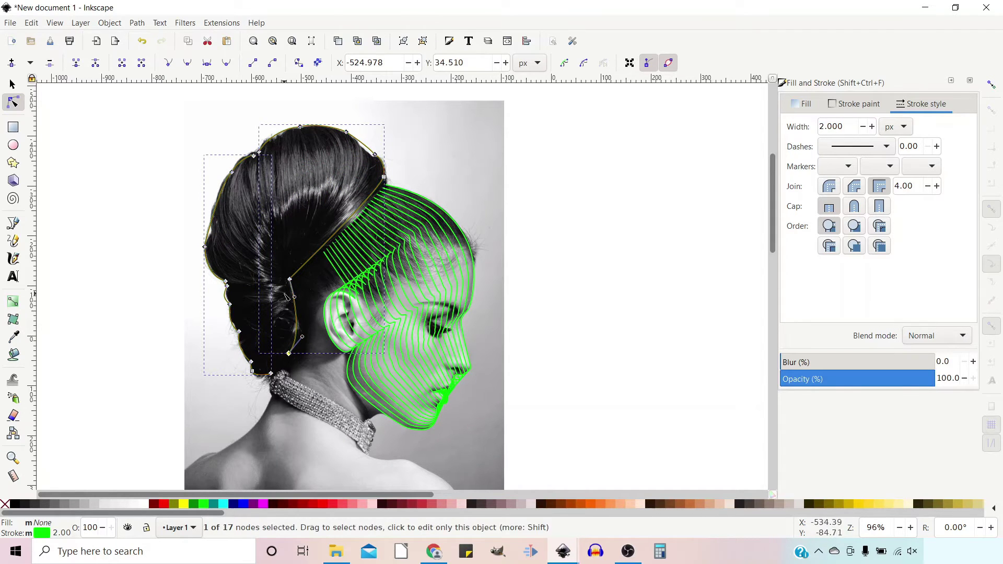
pyautogui.click(226, 23)
pyautogui.moveTo(314, 139)
pyautogui.click(413, 183)
pyautogui.click(462, 344)
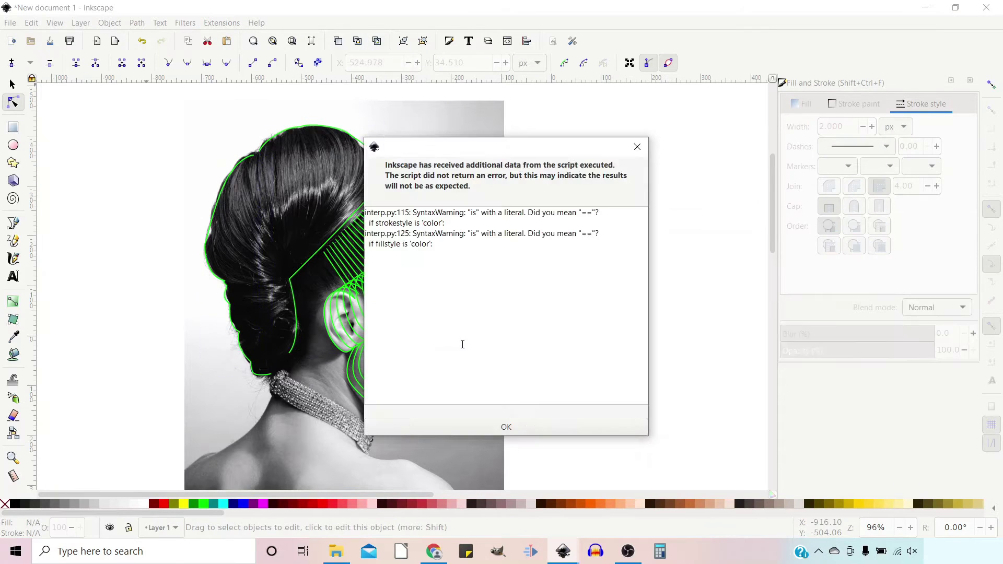
pyautogui.click(506, 427)
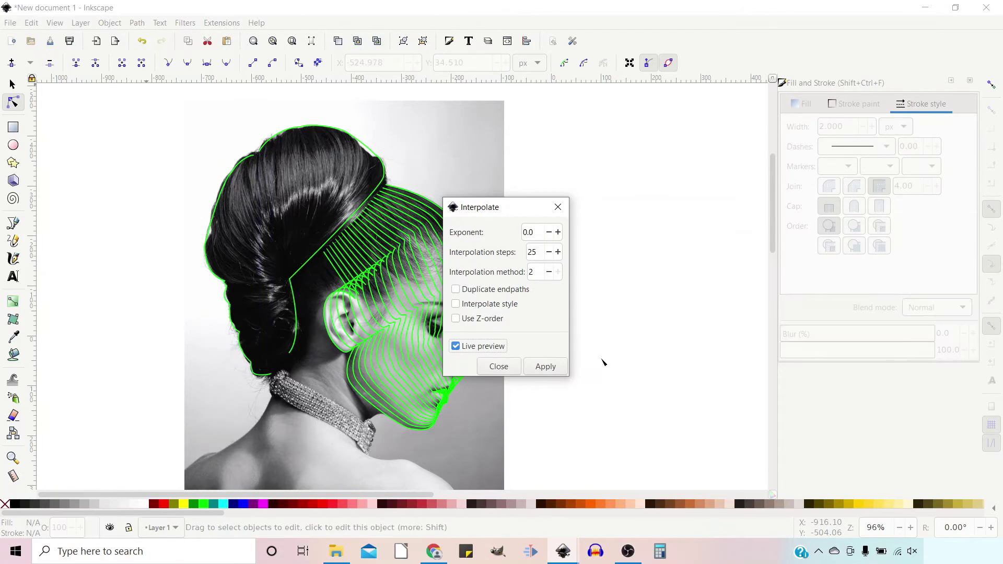
pyautogui.click(558, 208)
# Step: Trace a path from the inner hairline above the ear down around the hair bun's base and along the back of the neck to the shoulder
pyautogui.scroll(-2, 366, 397)
pyautogui.hscroll(-2, 365, 397)
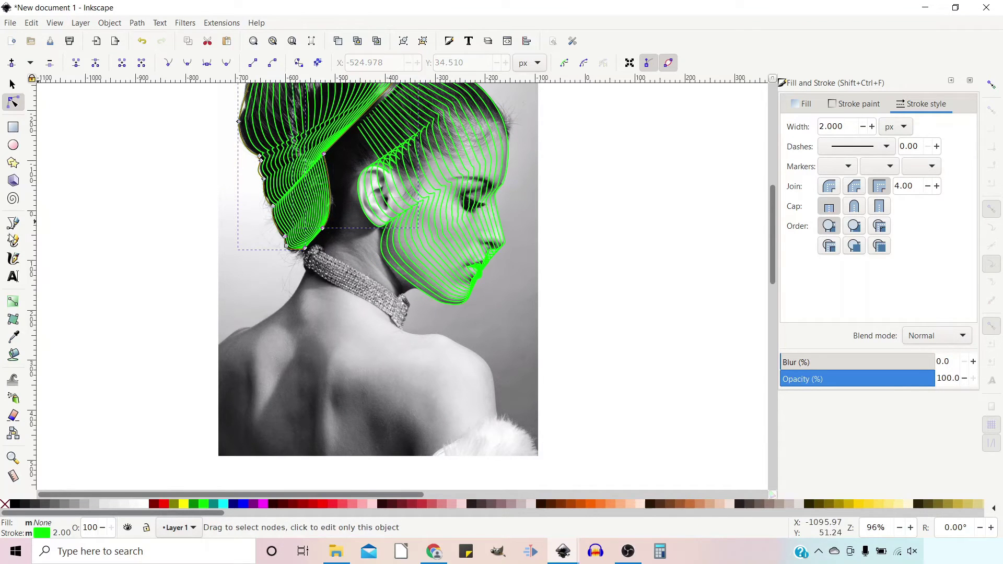
pyautogui.press('b')
pyautogui.scroll(3, 355, 133)
pyautogui.click(317, 130)
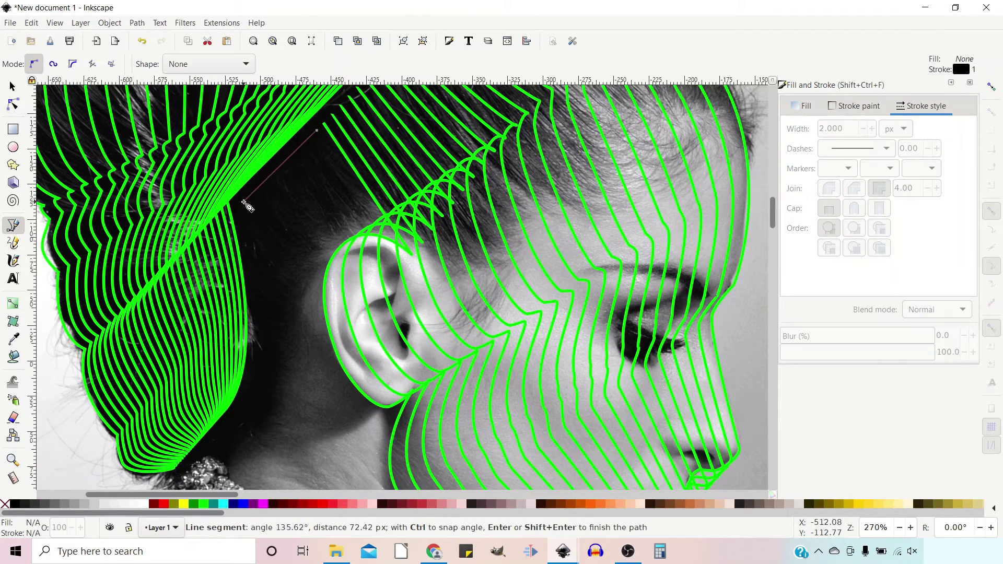
pyautogui.moveTo(244, 406); pyautogui.dragTo(207, 449)
pyautogui.click(177, 477)
pyautogui.scroll(-2, 196, 408)
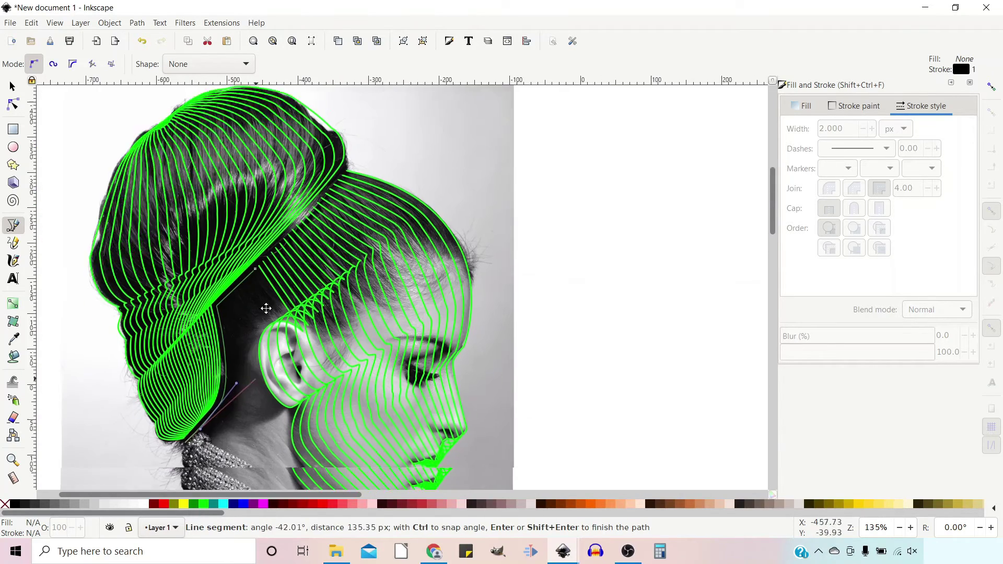
pyautogui.moveTo(264, 309); pyautogui.dragTo(353, 94)
pyautogui.moveTo(272, 261); pyautogui.dragTo(274, 271)
pyautogui.moveTo(210, 329); pyautogui.dragTo(178, 346)
pyautogui.doubleClick(162, 350)
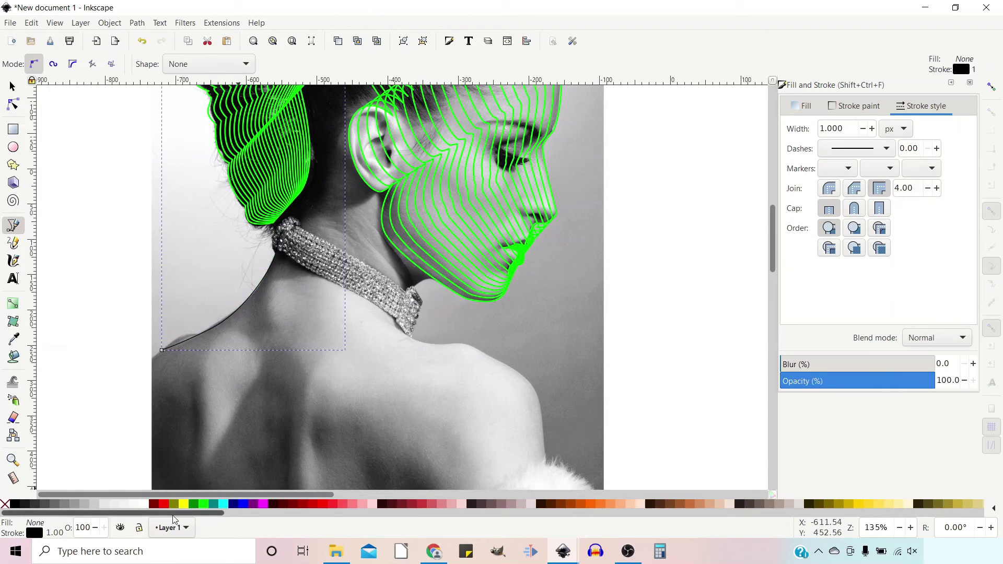
# Step: Give the new neck path a green stroke with a width of 2 px
pyautogui.keyDown('shift'); pyautogui.click(204, 504); pyautogui.keyUp('shift')
pyautogui.moveTo(847, 129); pyautogui.dragTo(811, 126)
pyautogui.write('2')
pyautogui.press('Return')
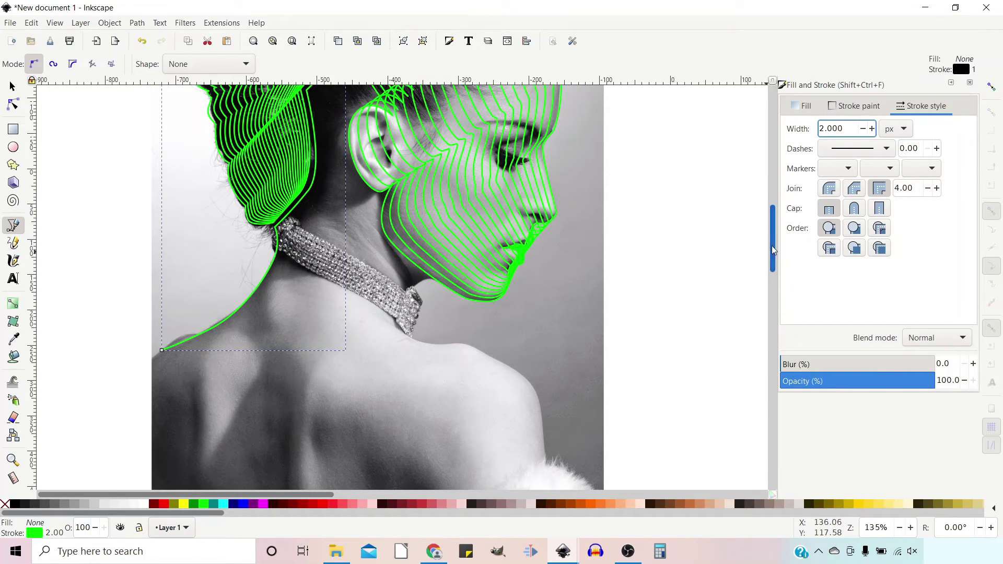
# Step: Start a path at the hairline above the ear and trace it around the back of the ear to the upper jaw edge
pyautogui.moveTo(774, 250); pyautogui.dragTo(774, 225)
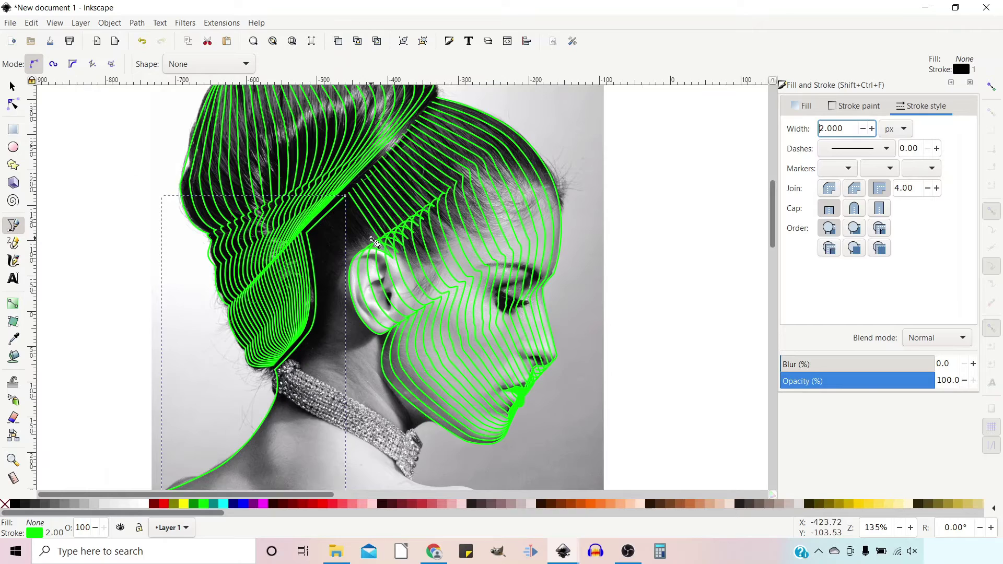
pyautogui.scroll(2, 374, 241)
pyautogui.click(373, 236)
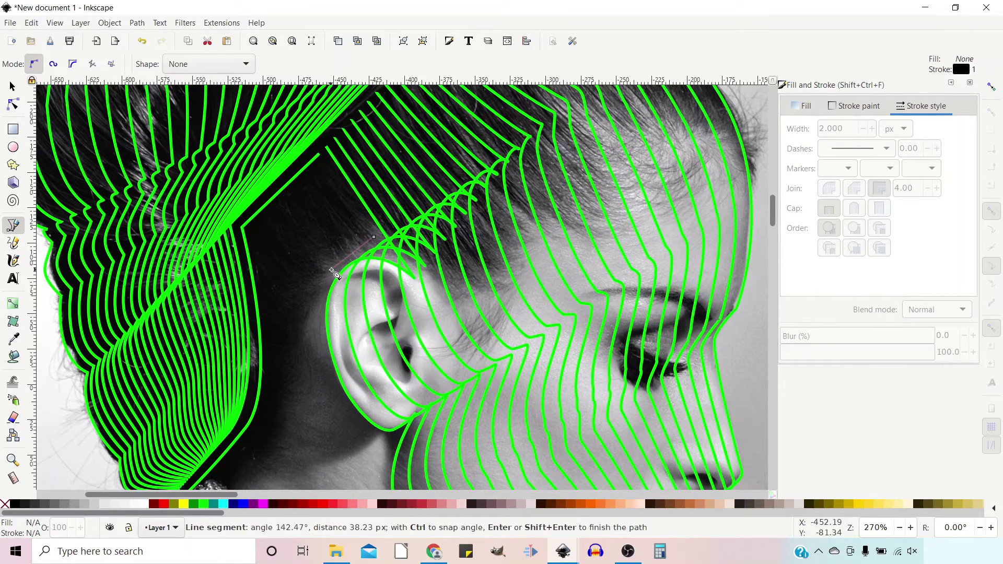
pyautogui.moveTo(343, 403); pyautogui.dragTo(358, 437)
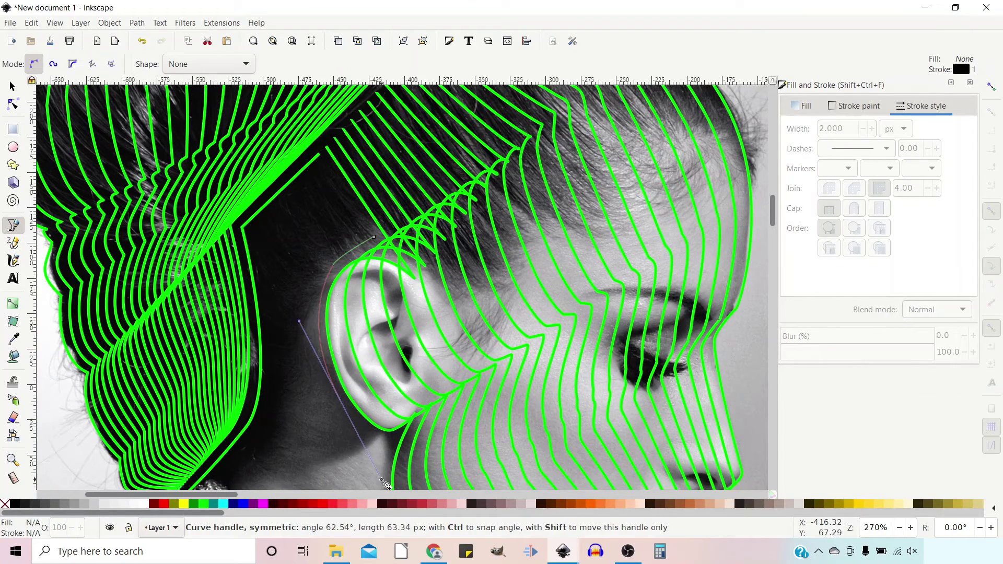
pyautogui.moveTo(384, 495); pyautogui.dragTo(384, 494)
pyautogui.scroll(-2, 394, 443)
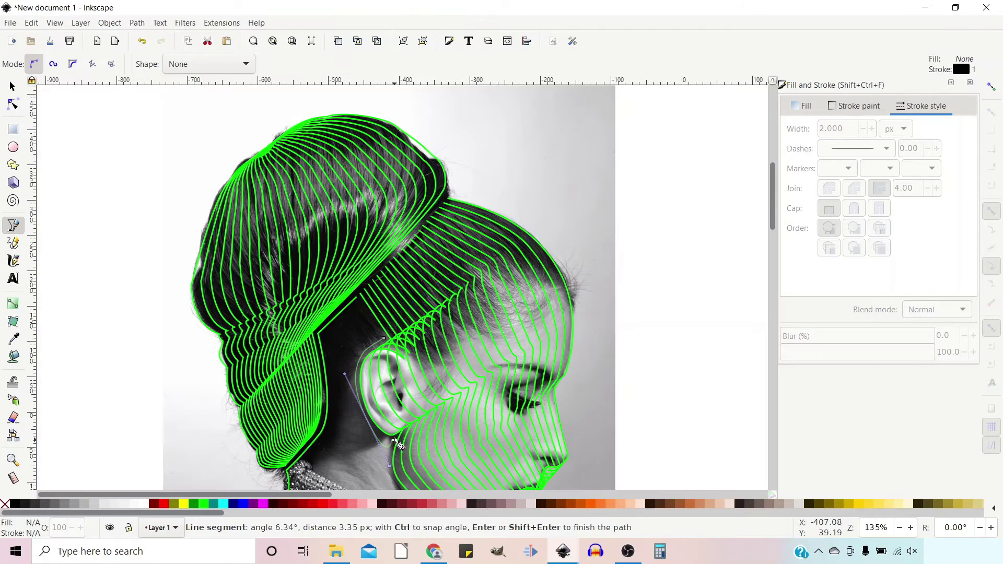
pyautogui.scroll(-5, 390, 220)
pyautogui.scroll(2, 389, 219)
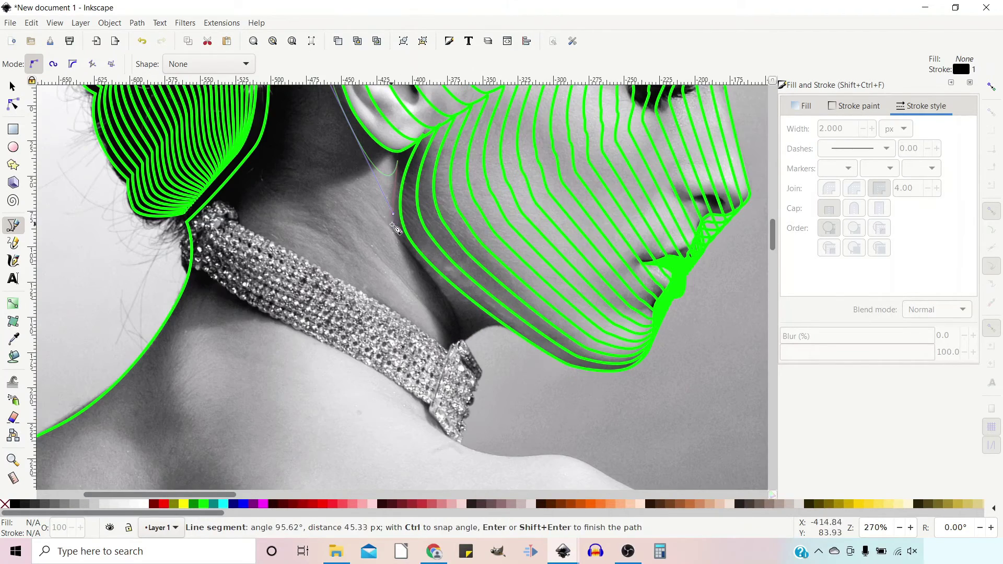
pyautogui.moveTo(390, 217); pyautogui.dragTo(411, 256)
# Step: Continue the ear path under the jaw, past the necklace's front end and along the front shoulder, and finish it at the upper arm
pyautogui.moveTo(493, 330); pyautogui.dragTo(570, 391)
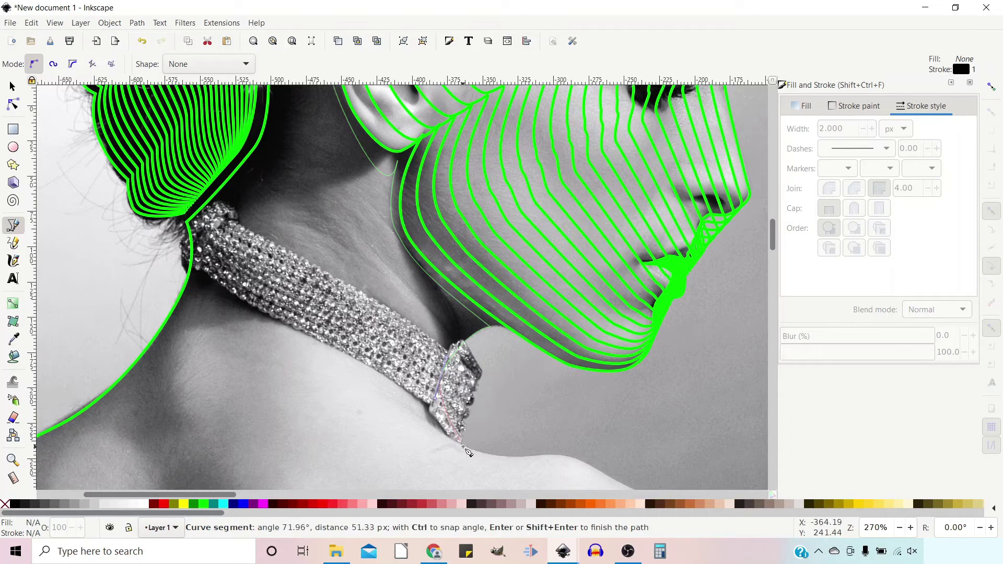
pyautogui.moveTo(463, 446); pyautogui.dragTo(592, 458)
pyautogui.moveTo(613, 290); pyautogui.dragTo(634, 301)
pyautogui.moveTo(713, 372); pyautogui.dragTo(730, 425)
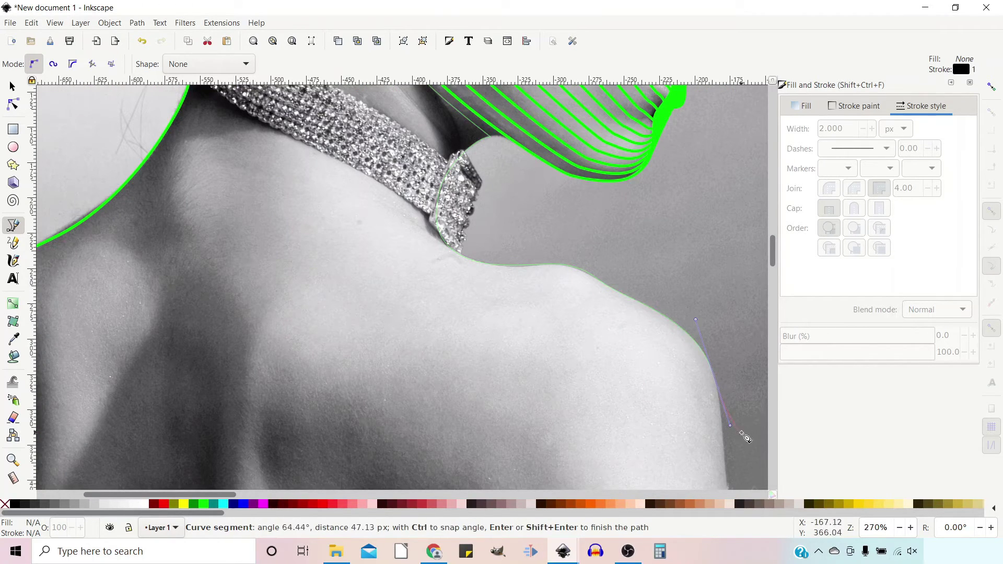
pyautogui.click(722, 477)
pyautogui.press('Return')
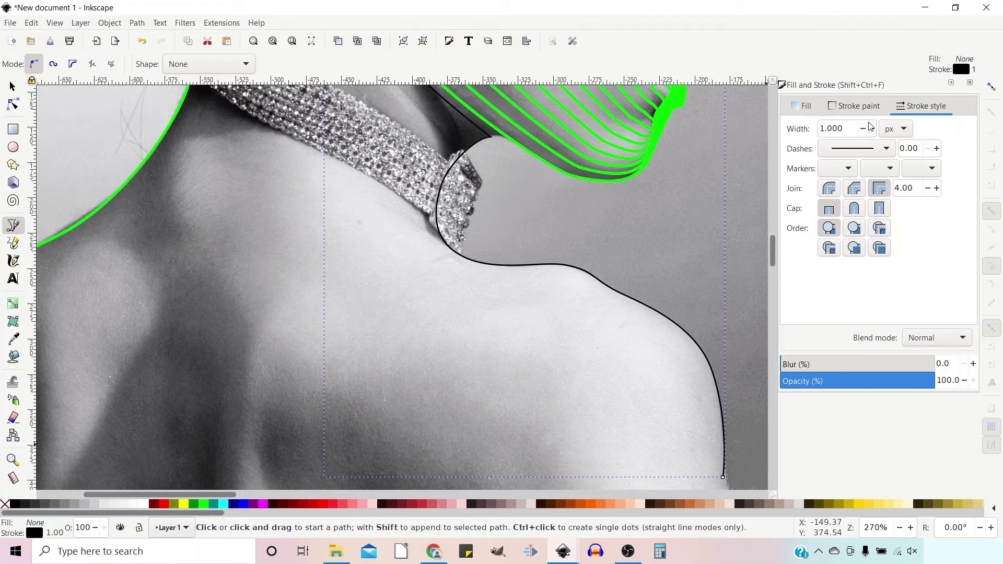
# Step: Set the ear-to-shoulder path's stroke width to 2 px and colour the stroke green
pyautogui.moveTo(856, 129); pyautogui.dragTo(809, 131)
pyautogui.write('2')
pyautogui.press('Return')
pyautogui.keyDown('shift'); pyautogui.click(194, 505); pyautogui.keyUp('shift')
pyautogui.scroll(-4, 244, 435)
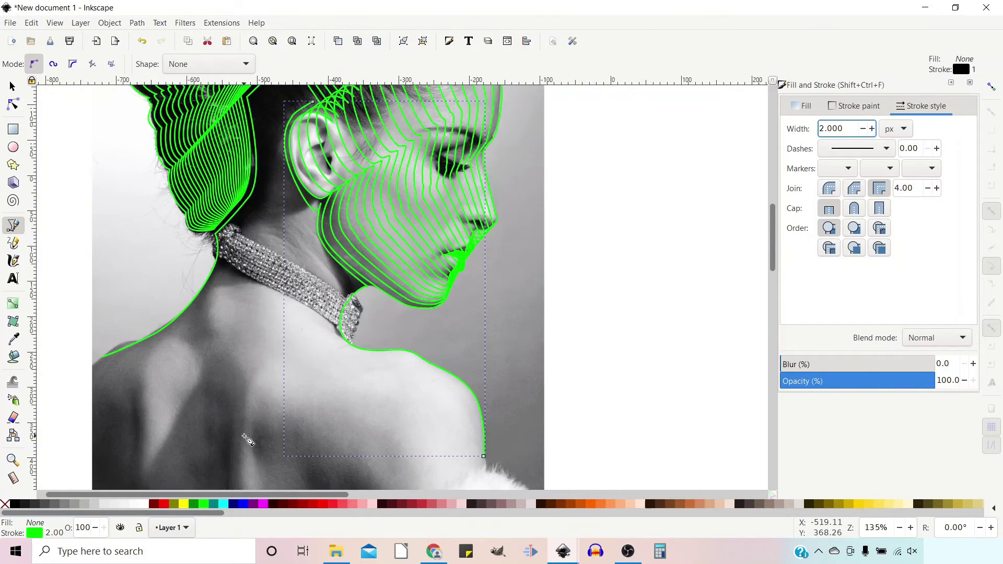
# Step: Adjust the ear-to-shoulder path's nodes near the earlobe and the back neck path's node on the shoulder
pyautogui.scroll(1, 288, 427)
pyautogui.scroll(3, 257, 280)
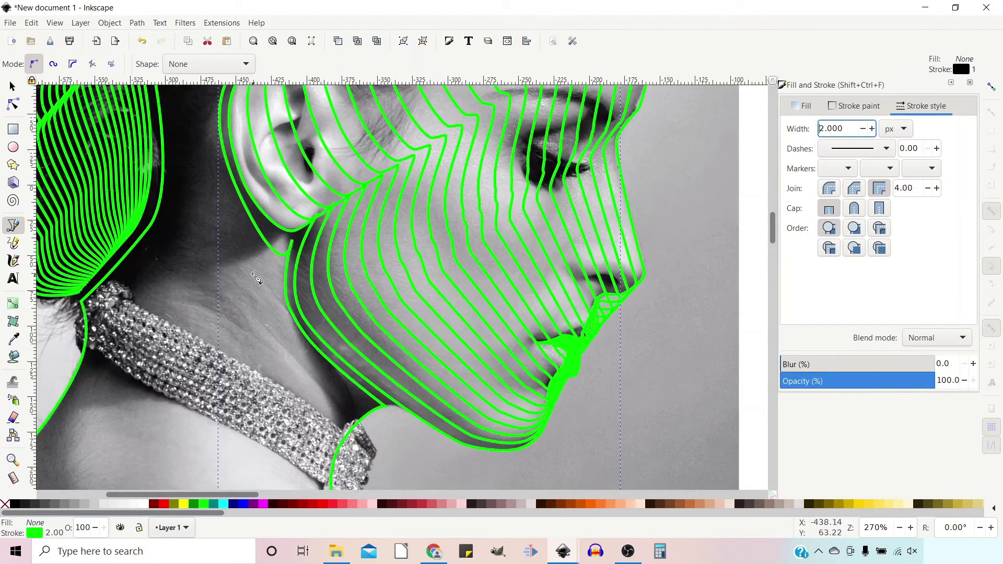
pyautogui.press('n')
pyautogui.moveTo(293, 242)
pyautogui.mouseDown()
pyautogui.moveTo(241, 199)
pyautogui.moveTo(278, 243)
pyautogui.mouseUp()
pyautogui.moveTo(774, 220)
pyautogui.mouseDown()
pyautogui.moveTo(777, 202)
pyautogui.moveTo(771, 237)
pyautogui.mouseUp()
pyautogui.keyDown('ctrl'); pyautogui.scroll(-2, 692, 354); pyautogui.keyUp('ctrl')
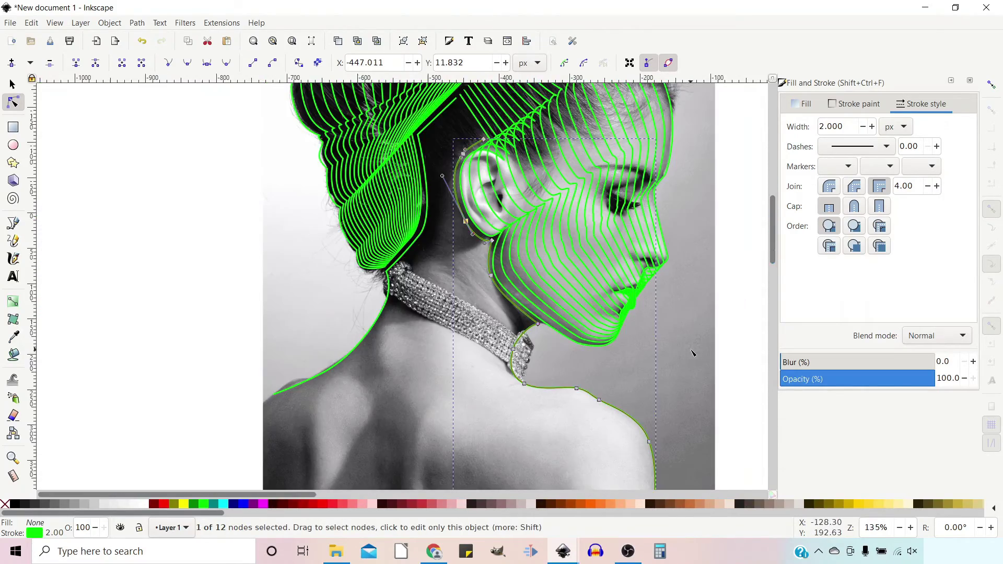
pyautogui.click(330, 370)
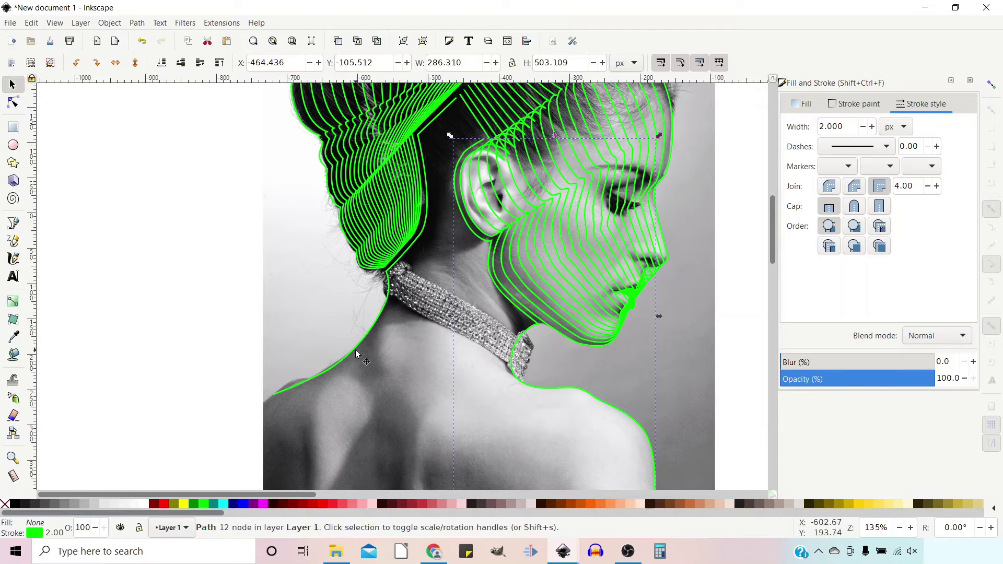
pyautogui.moveTo(323, 375); pyautogui.dragTo(320, 375)
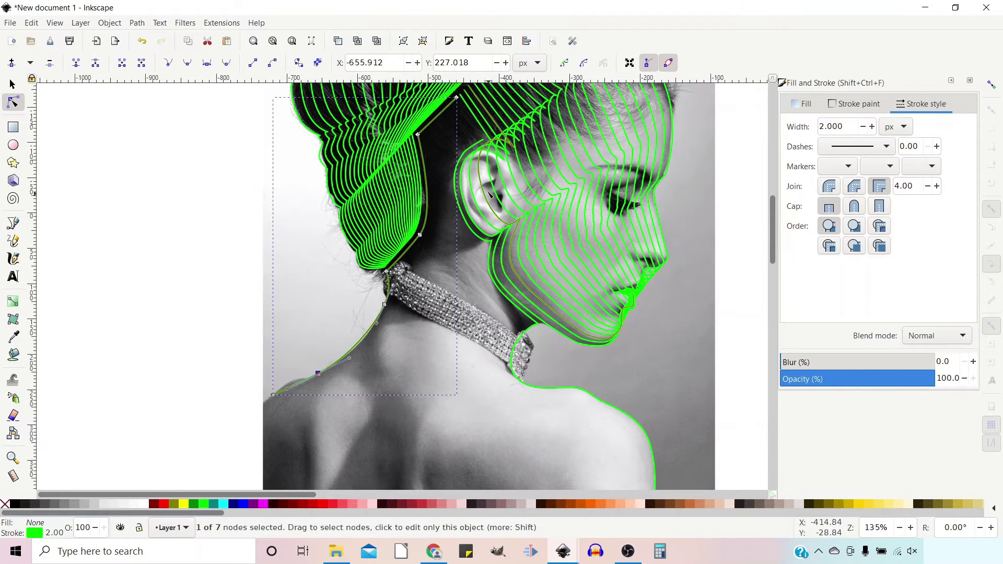
# Step: Interpolate between the back neck path and the ear-to-shoulder path with 25 steps and method 2
pyautogui.press('s')
pyautogui.keyDown('shift'); pyautogui.click(472, 148); pyautogui.keyUp('shift')
pyautogui.click(222, 23)
pyautogui.moveTo(292, 140)
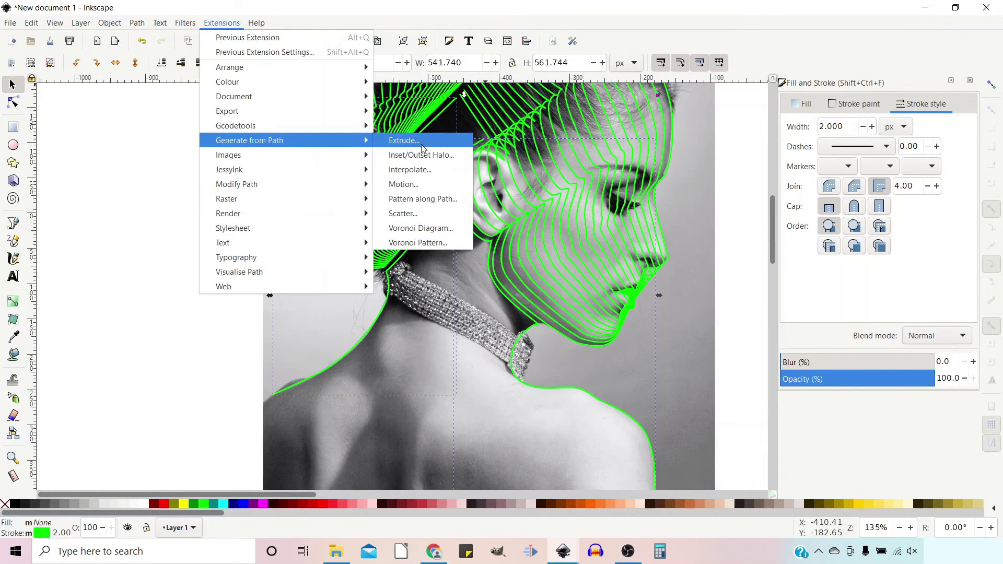
pyautogui.click(411, 170)
pyautogui.click(455, 346)
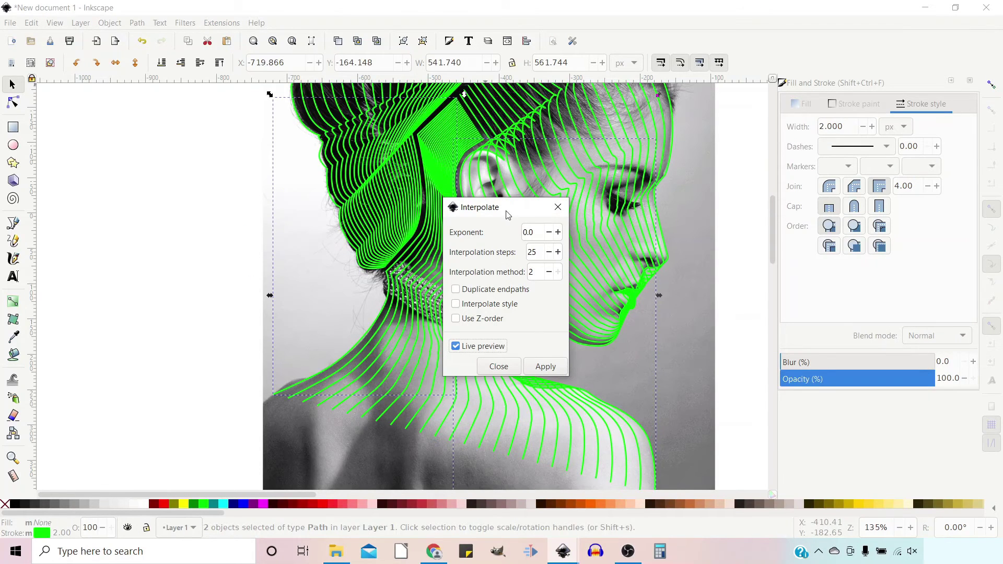
pyautogui.moveTo(507, 214); pyautogui.dragTo(119, 232)
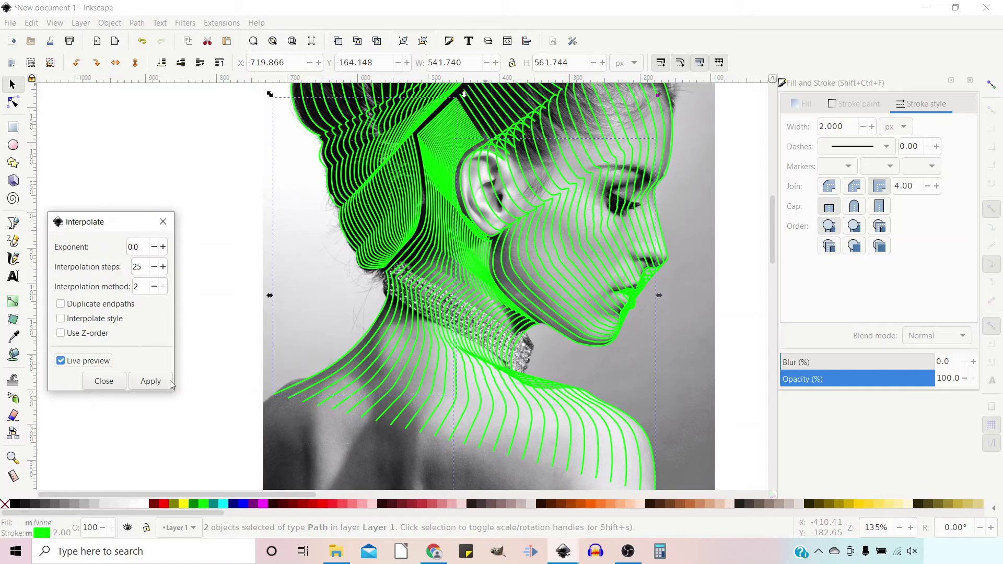
pyautogui.click(163, 222)
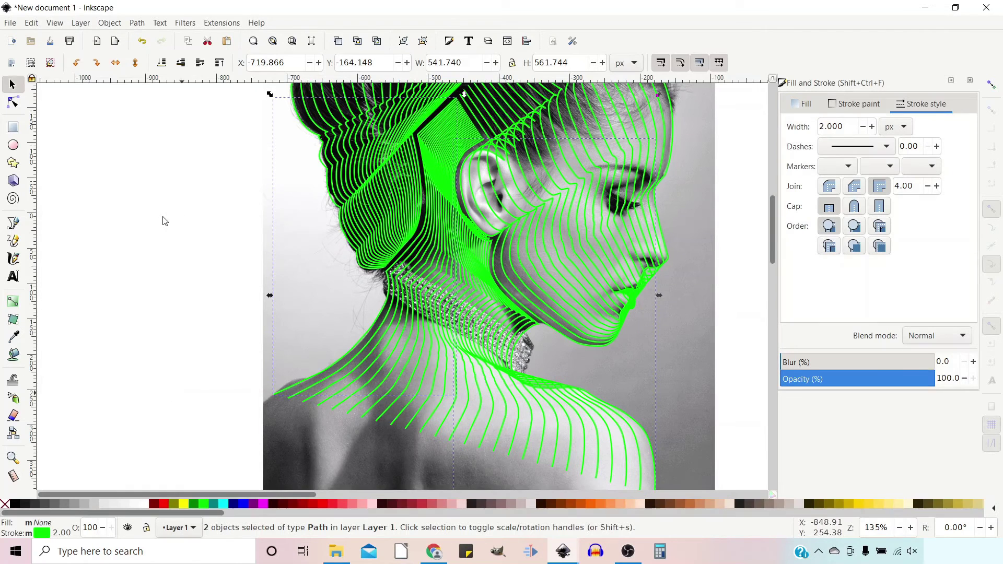
# Step: Try to move the profile photo away from the line art, and undo the move
pyautogui.scroll(-2, 87, 263)
pyautogui.click(291, 295)
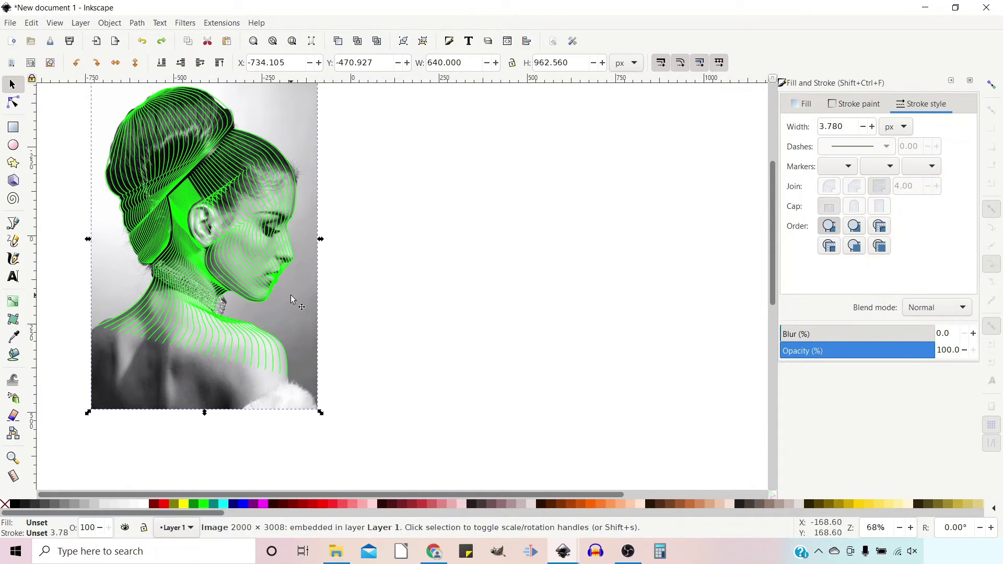
pyautogui.moveTo(292, 296); pyautogui.dragTo(408, 357)
pyautogui.hotkey('ctrl', 'z')
# Step: Trace a path along the eyebrow, down the inner eye corner and around the lash tips, and give it a yellow stroke
pyautogui.moveTo(216, 307); pyautogui.dragTo(381, 362)
pyautogui.scroll(3, 430, 299)
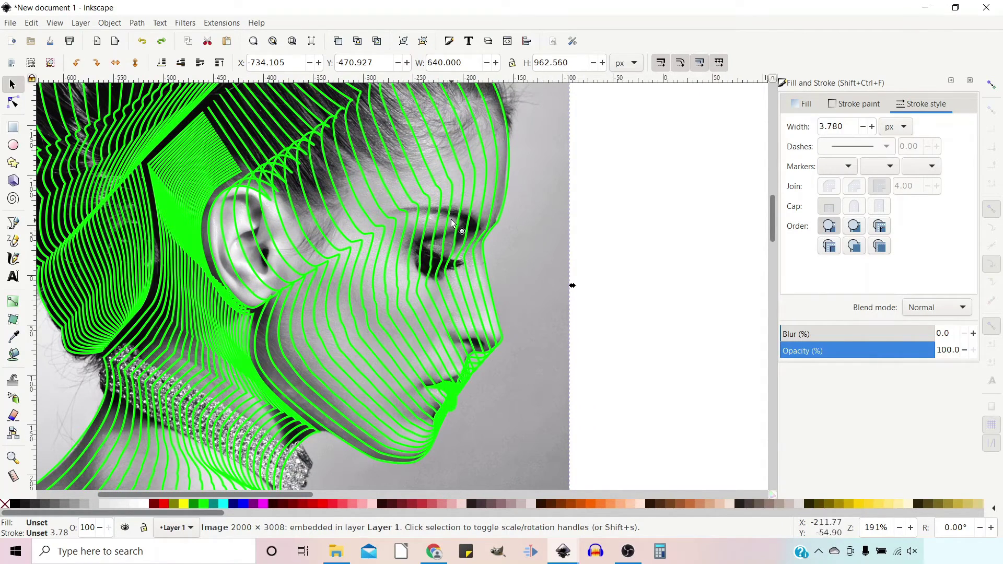
pyautogui.scroll(2, 41, 258)
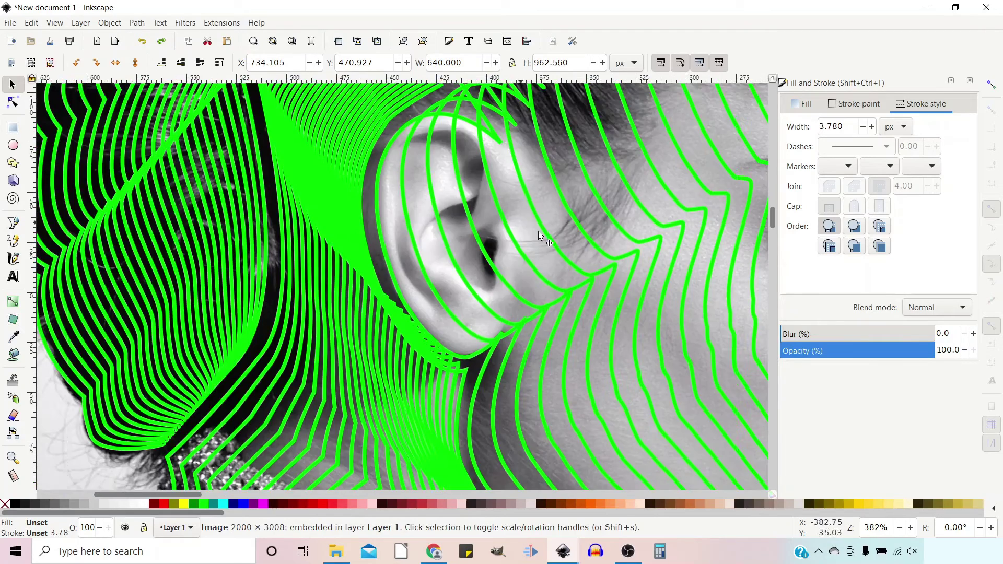
pyautogui.moveTo(543, 236); pyautogui.dragTo(127, 242)
pyautogui.click(13, 223)
pyautogui.click(325, 175)
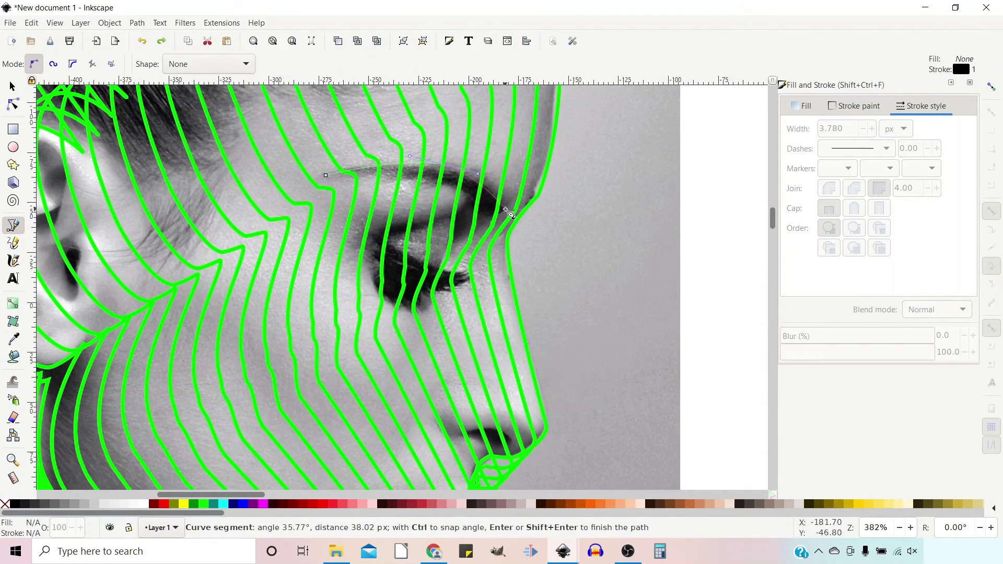
pyautogui.moveTo(488, 214); pyautogui.dragTo(464, 226)
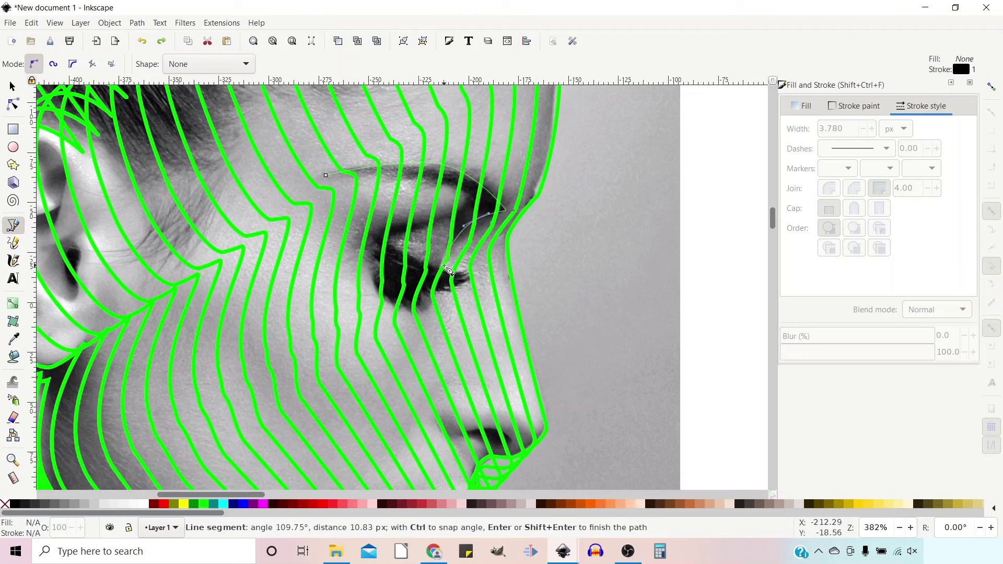
pyautogui.moveTo(470, 278)
pyautogui.mouseDown()
pyautogui.moveTo(483, 271)
pyautogui.moveTo(472, 283)
pyautogui.mouseUp()
pyautogui.click(429, 301)
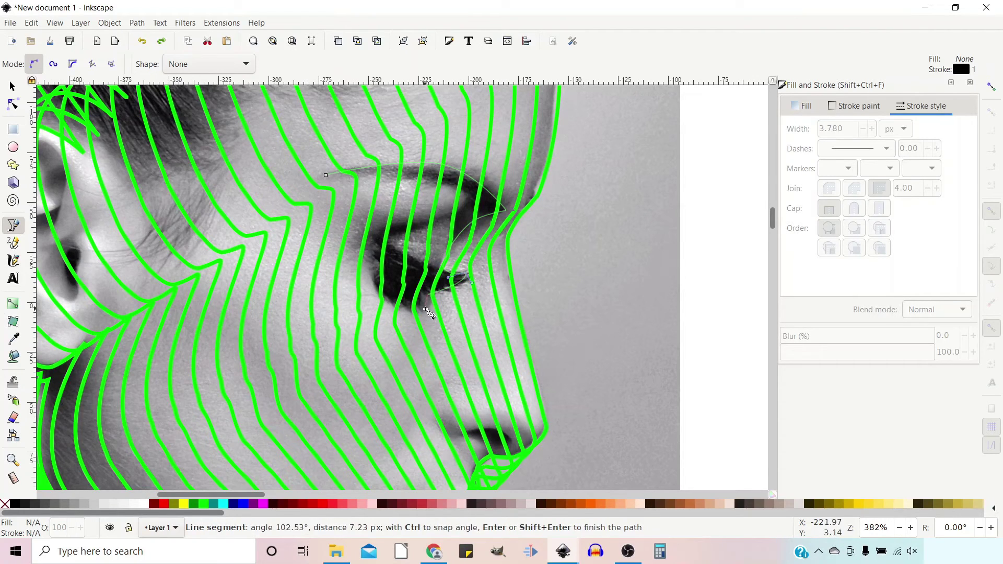
pyautogui.doubleClick(426, 309)
pyautogui.keyDown('shift'); pyautogui.click(185, 504); pyautogui.keyUp('shift')
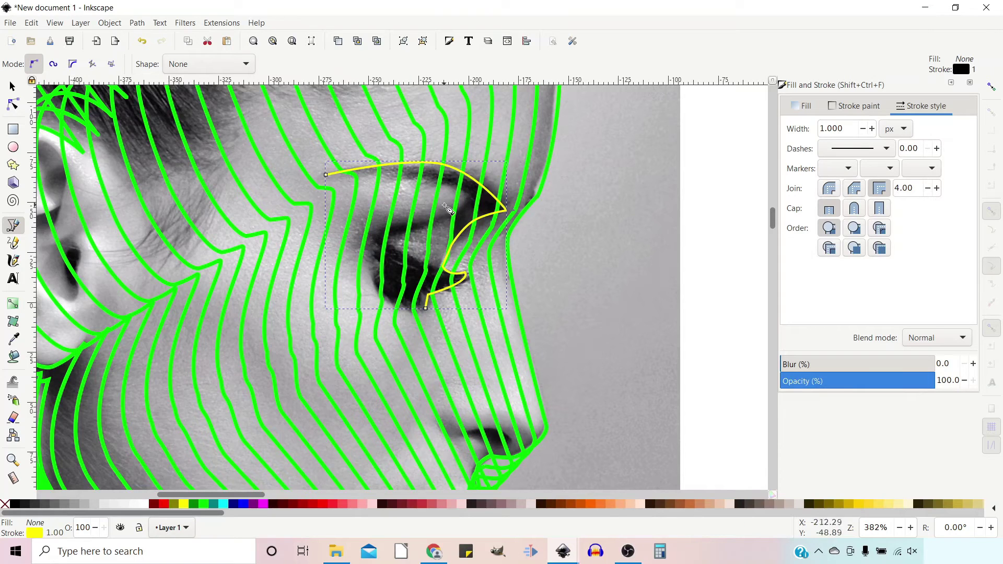
# Step: Refine the yellow eyebrow path's curves between the brow's front end and the lash tip by editing its nodes and handles
pyautogui.click(13, 105)
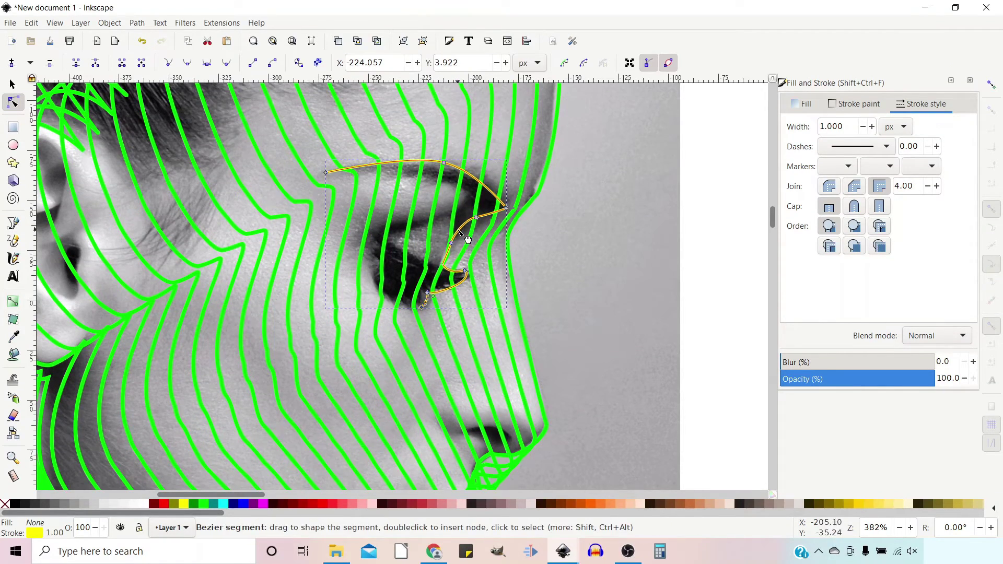
pyautogui.moveTo(486, 187); pyautogui.dragTo(472, 202)
pyautogui.click(476, 217)
pyautogui.press('Delete')
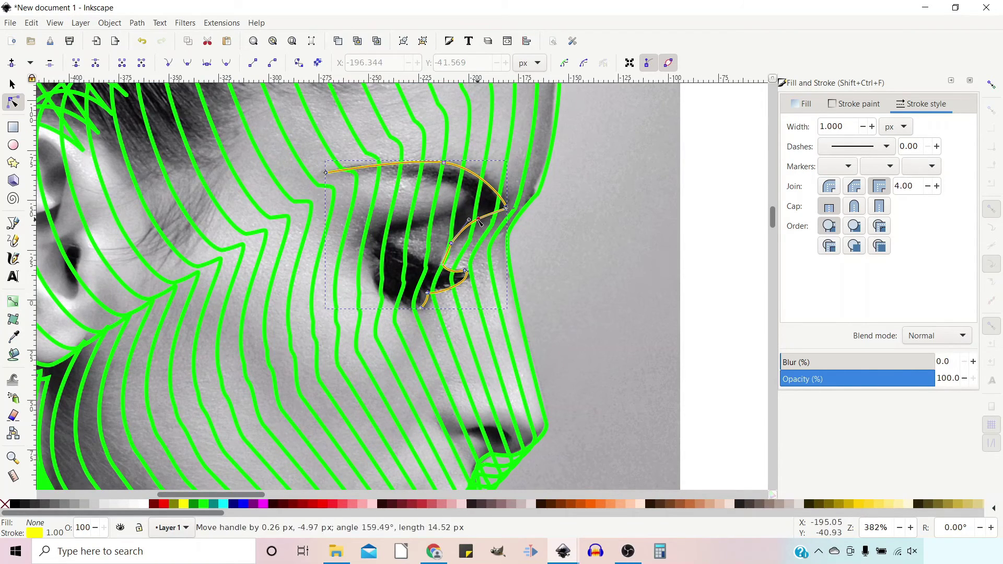
pyautogui.click(466, 272)
pyautogui.moveTo(455, 267); pyautogui.dragTo(454, 270)
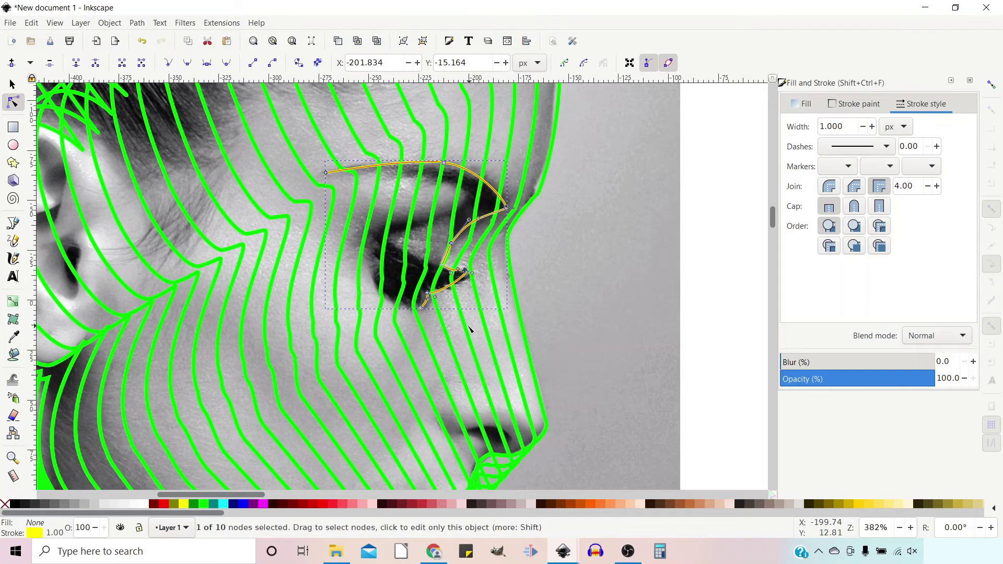
# Step: Trace a second path from the brow's inner edge along the eyelid and down the eye's outer corner, and give it a yellow stroke
pyautogui.click(13, 224)
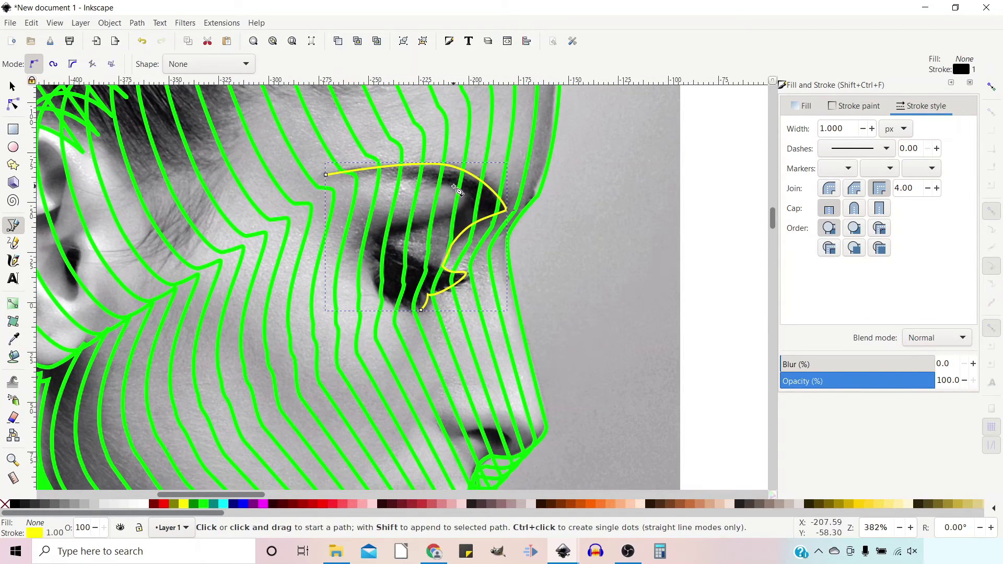
pyautogui.click(453, 186)
pyautogui.moveTo(468, 206); pyautogui.dragTo(460, 211)
pyautogui.moveTo(379, 226); pyautogui.dragTo(381, 269)
pyautogui.click(374, 248)
pyautogui.click(371, 254)
pyautogui.click(380, 293)
pyautogui.press('Return')
pyautogui.keyDown('shift'); pyautogui.click(185, 504); pyautogui.keyUp('shift')
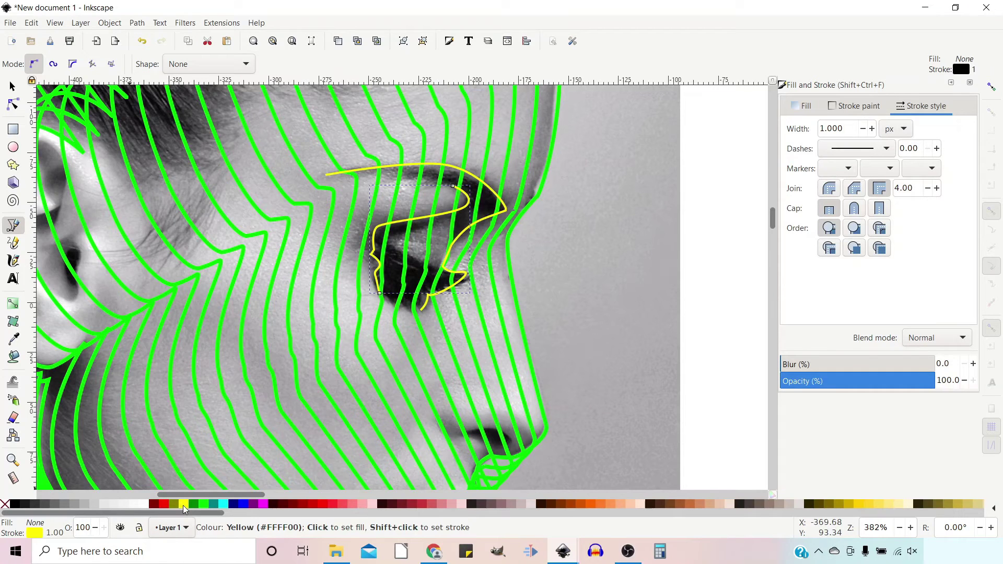
pyautogui.click(221, 23)
pyautogui.moveTo(277, 140)
pyautogui.click(397, 169)
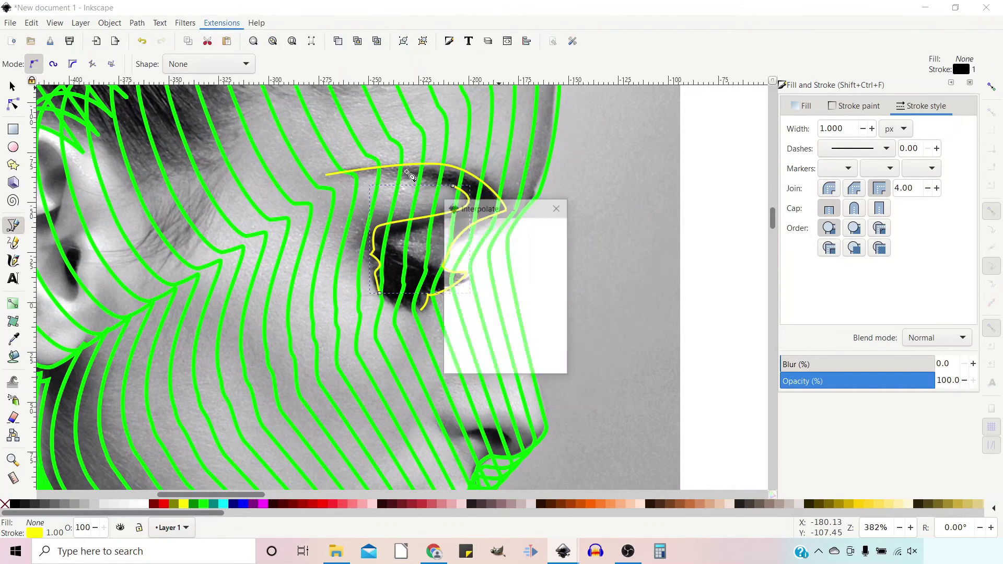
pyautogui.moveTo(539, 252); pyautogui.dragTo(533, 253)
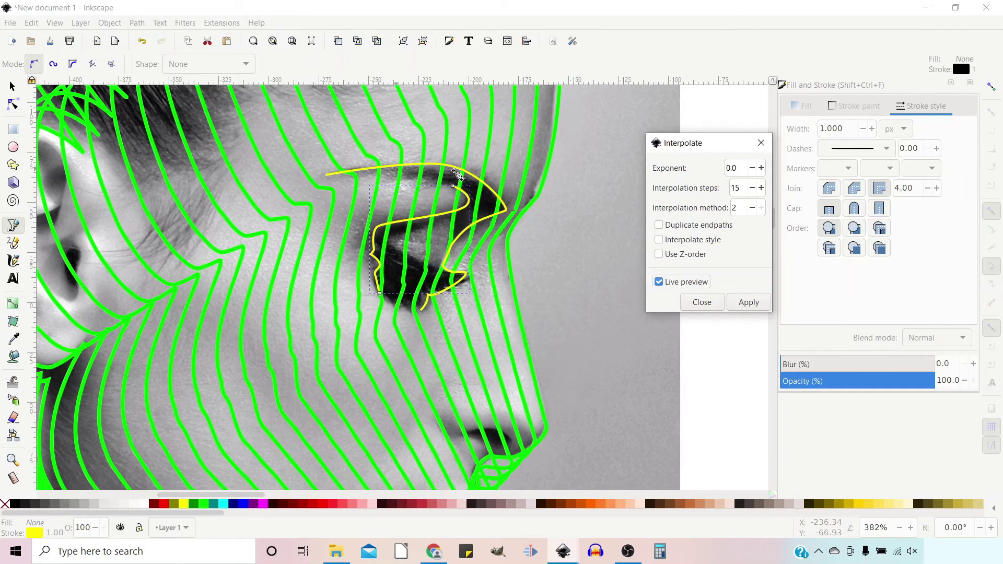
pyautogui.click(13, 86)
pyautogui.click(701, 302)
# Step: Try to interpolate between the two yellow eye paths with 15 steps and method 2
pyautogui.hotkey('ctrl', 'a')
pyautogui.click(222, 22)
pyautogui.moveTo(269, 139)
pyautogui.click(402, 158)
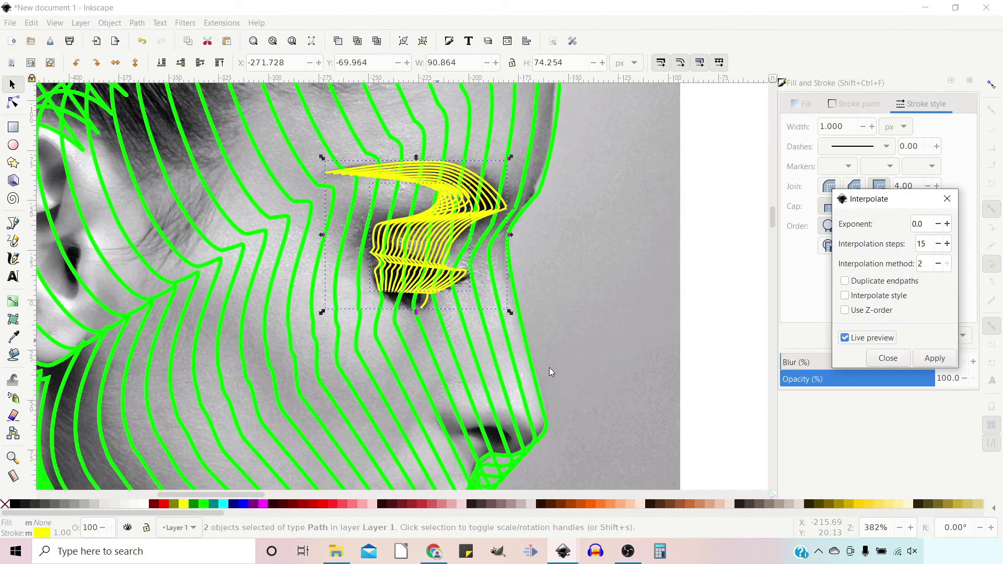
pyautogui.click(947, 198)
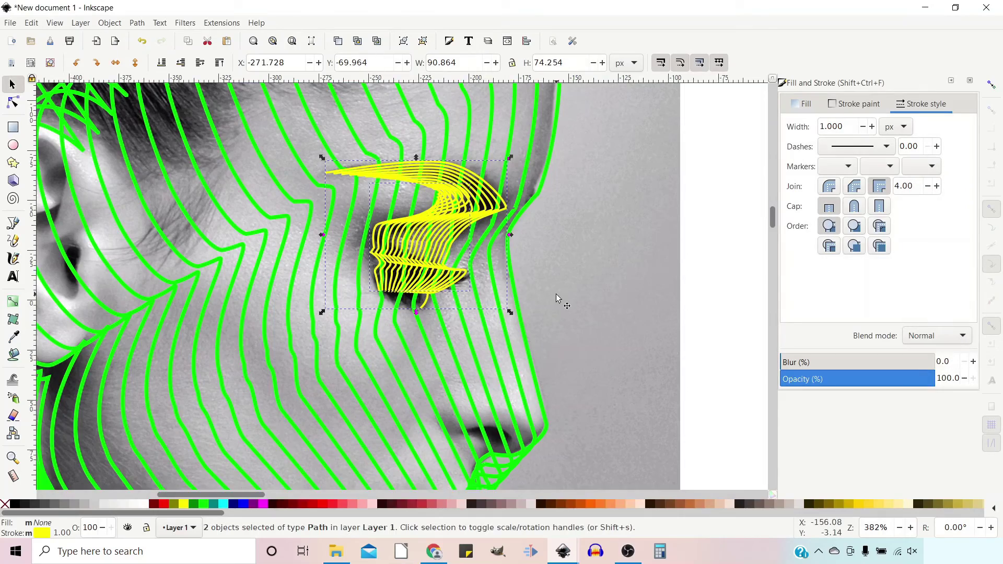
# Step: Hide the profile photo temporarily to judge the eye lines, and undo the eye interpolation
pyautogui.scroll(-5, 557, 295)
pyautogui.click(569, 157)
pyautogui.moveTo(926, 356); pyautogui.dragTo(715, 337)
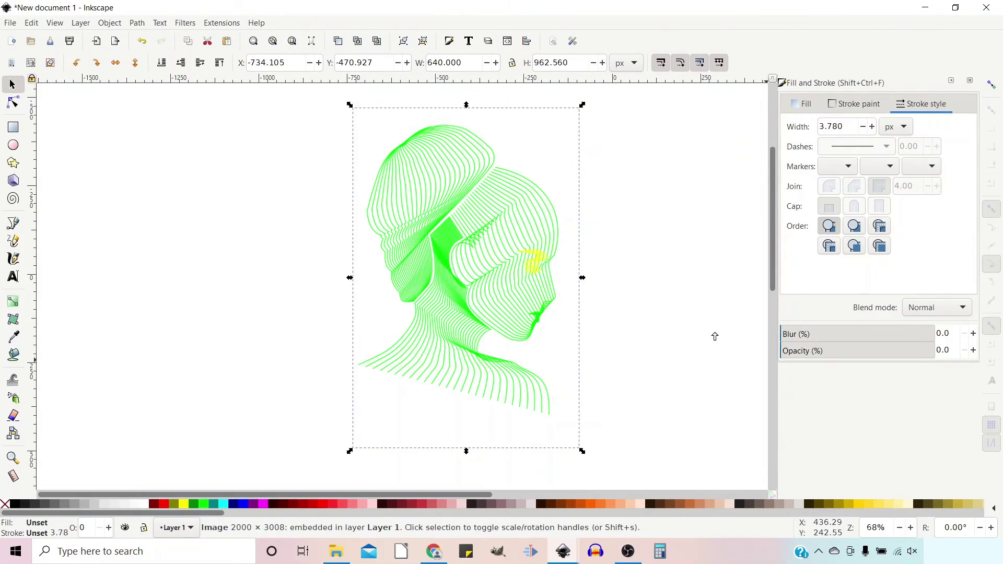
pyautogui.click(638, 231)
pyautogui.scroll(3, 638, 231)
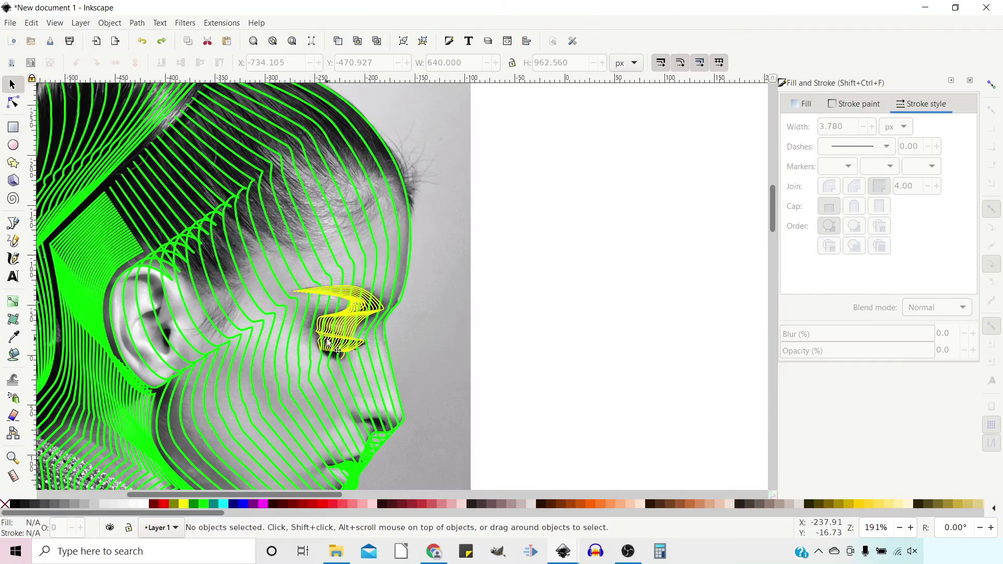
pyautogui.scroll(3, 340, 319)
pyautogui.hotkey('ctrl', 'z')
# Step: Smooth the inner yellow eyelid path around the outer eye corner by deleting a surplus node and adjusting its handles and lower end
pyautogui.click(13, 102)
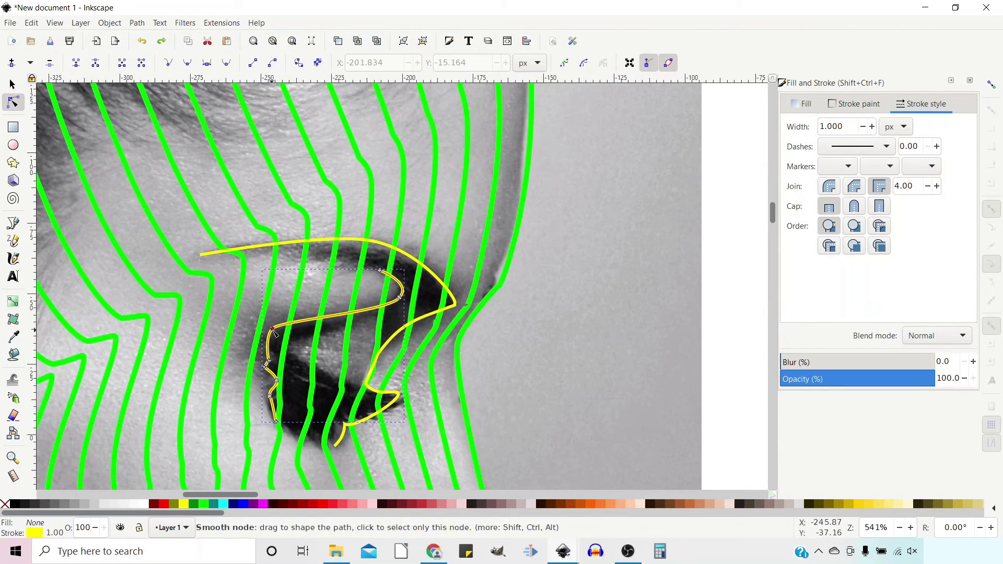
pyautogui.moveTo(272, 329); pyautogui.dragTo(288, 335)
pyautogui.click(277, 381)
pyautogui.press('Delete')
pyautogui.moveTo(290, 388); pyautogui.dragTo(275, 339)
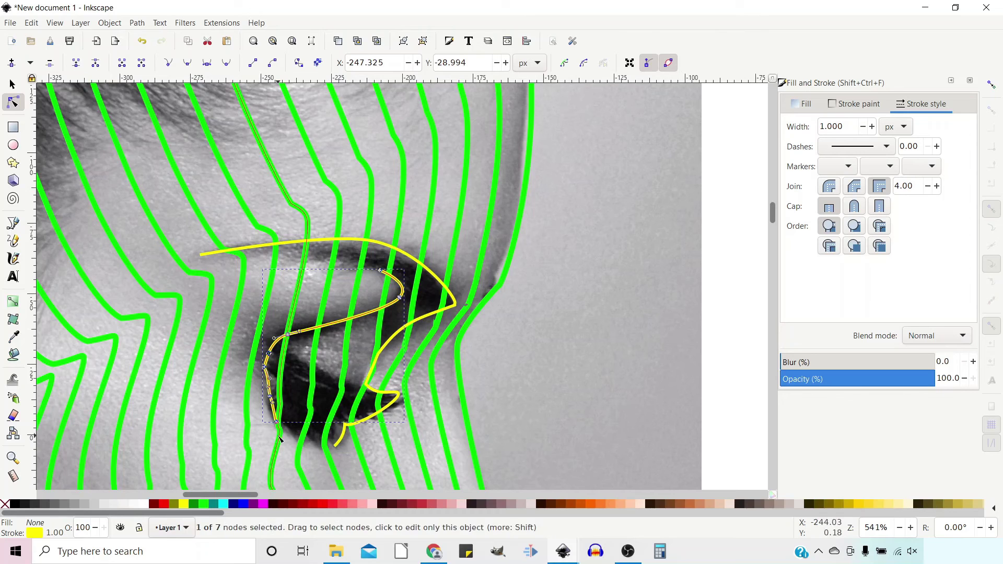
pyautogui.moveTo(276, 421); pyautogui.dragTo(274, 419)
pyautogui.click(274, 414)
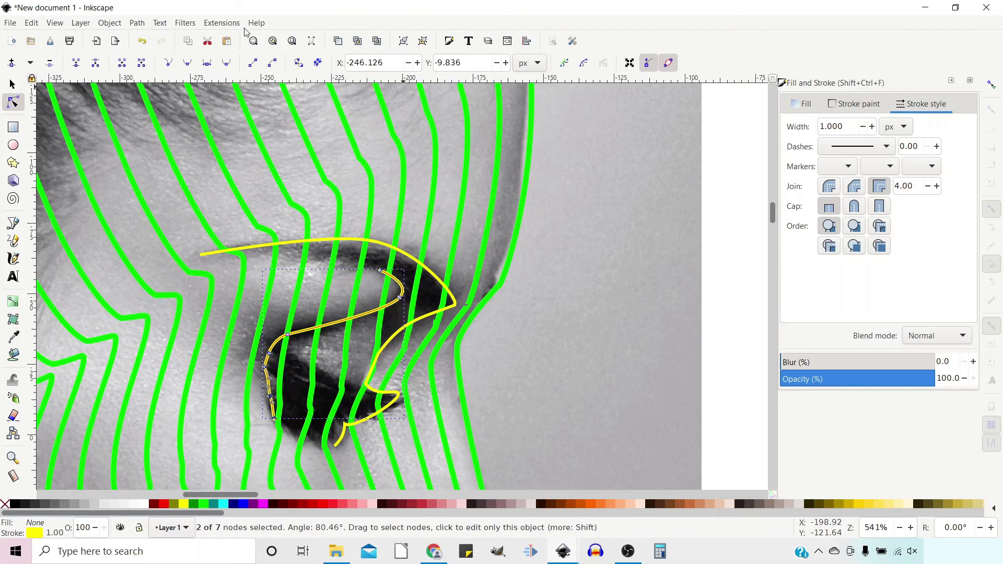
pyautogui.click(222, 22)
pyautogui.moveTo(251, 139)
pyautogui.click(408, 167)
pyautogui.click(544, 365)
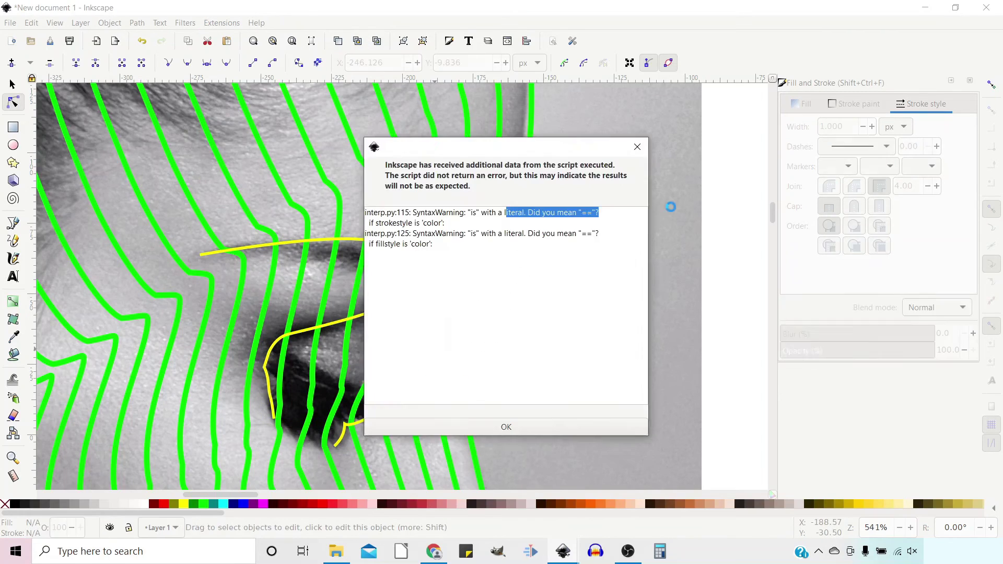
pyautogui.click(638, 147)
pyautogui.click(565, 203)
# Step: Interpolate between the eyebrow path and the reshaped eyelid path with 15 steps and method 2
pyautogui.click(13, 84)
pyautogui.keyDown('shift'); pyautogui.click(431, 273); pyautogui.keyUp('shift')
pyautogui.click(221, 22)
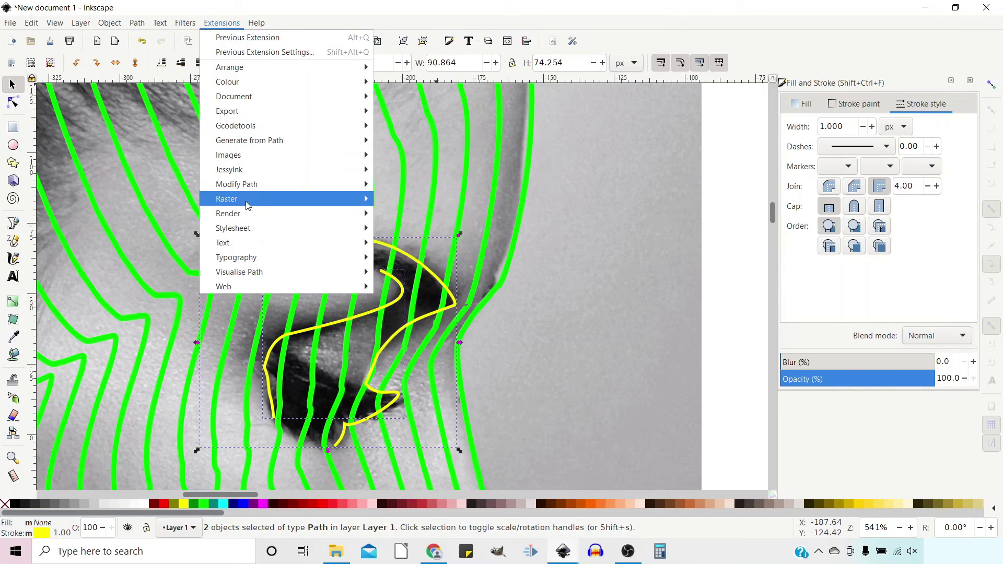
pyautogui.click(294, 14)
pyautogui.click(229, 19)
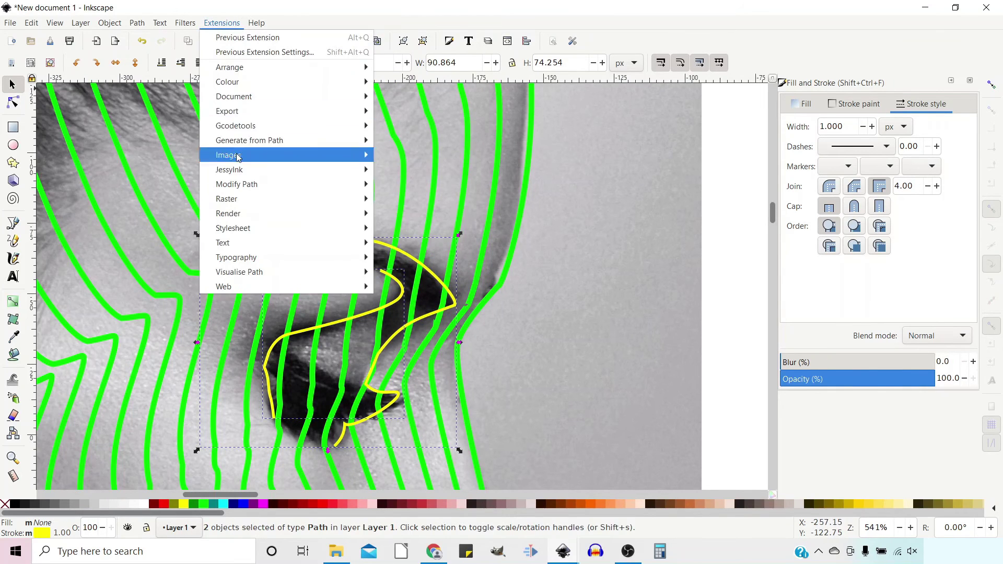
pyautogui.moveTo(251, 140)
pyautogui.click(408, 168)
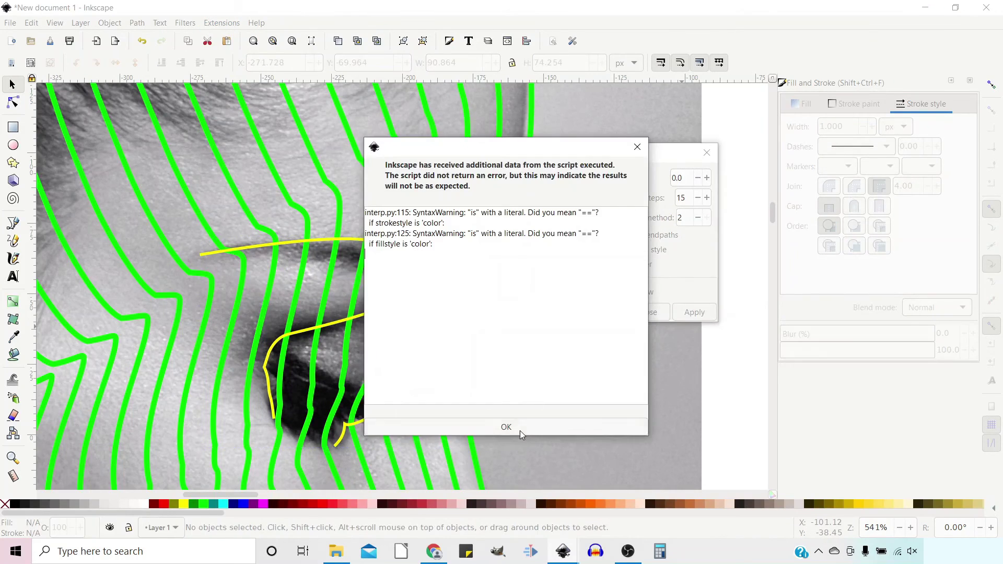
pyautogui.click(521, 429)
pyautogui.click(694, 312)
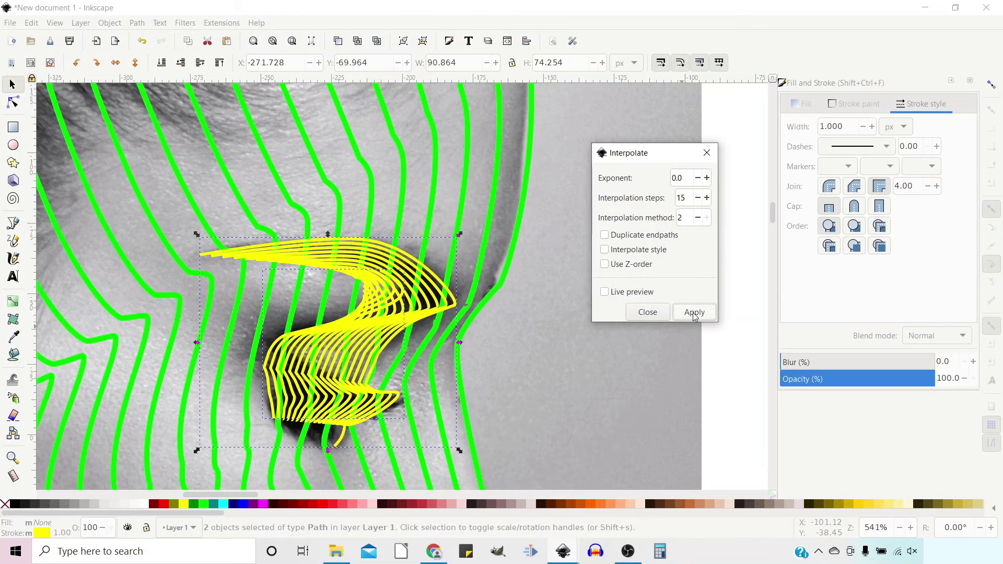
pyautogui.click(707, 153)
# Step: Draw a curved path across the neck and shoulder lines, from beyond the back of the neck to past the far shoulder
pyautogui.press('5')
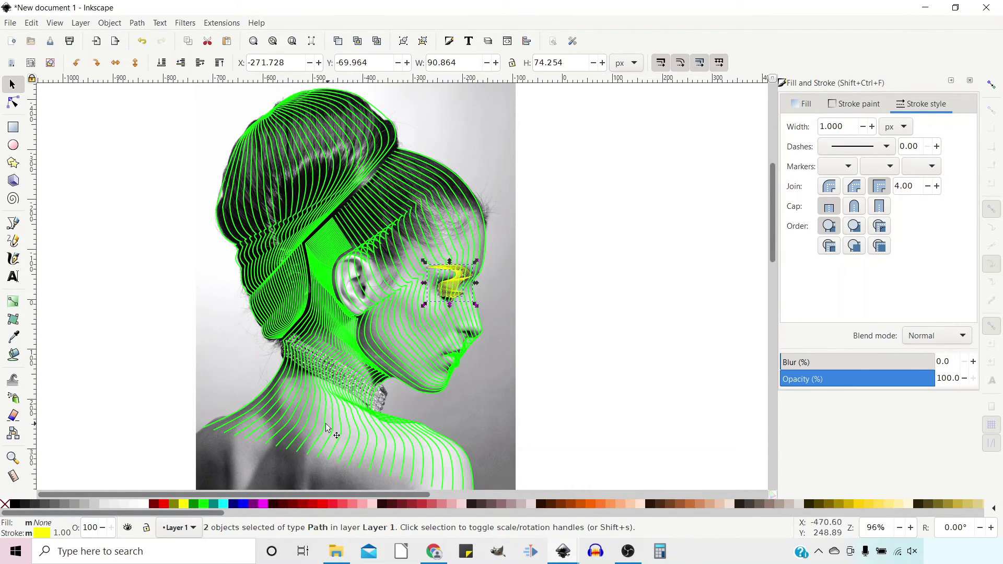
pyautogui.click(309, 419)
pyautogui.scroll(-2, 309, 419)
pyautogui.moveTo(321, 443); pyautogui.dragTo(383, 302)
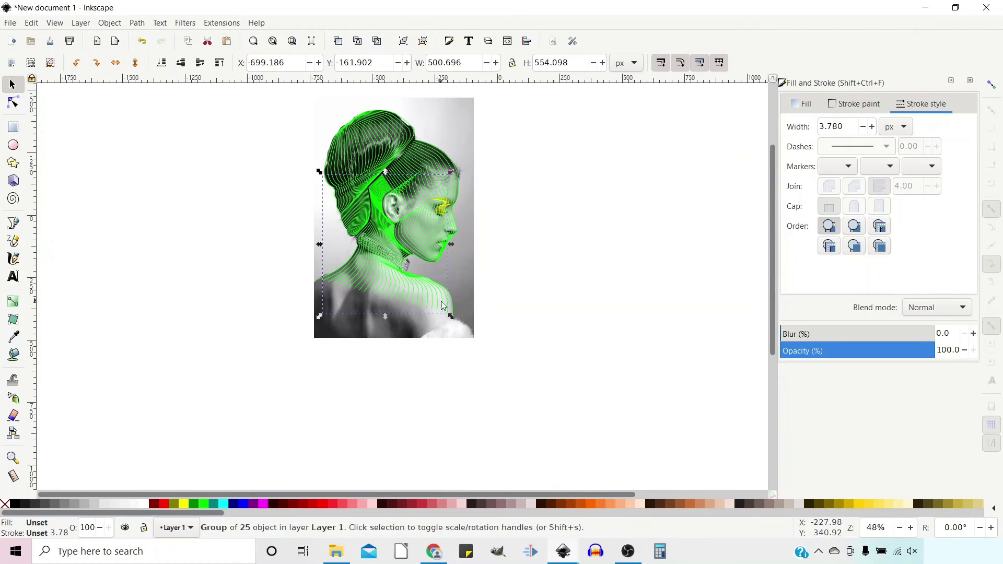
pyautogui.scroll(6, 442, 306)
pyautogui.scroll(-2, 261, 307)
pyautogui.scroll(1, 262, 307)
pyautogui.click(13, 224)
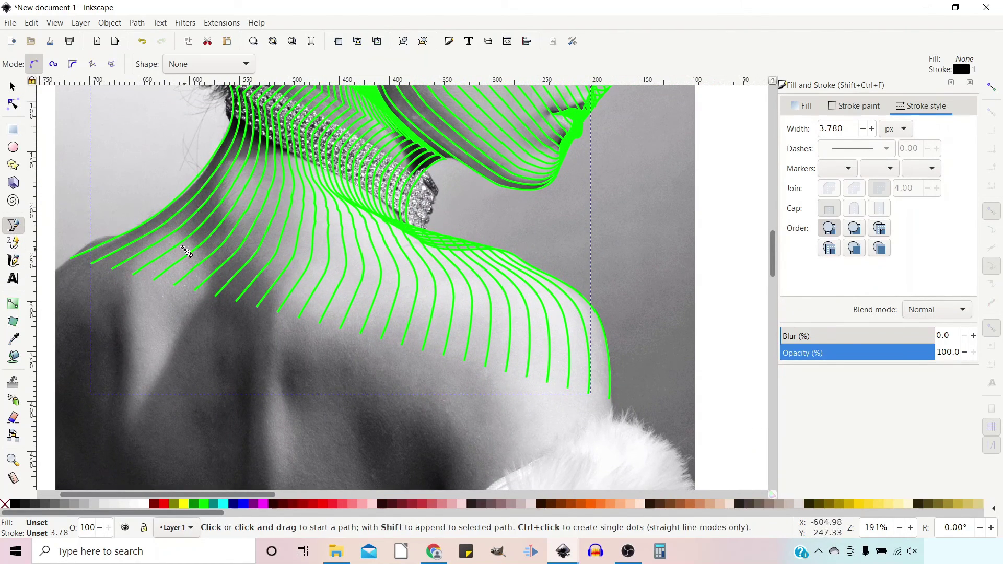
pyautogui.click(107, 220)
pyautogui.moveTo(249, 204); pyautogui.dragTo(290, 209)
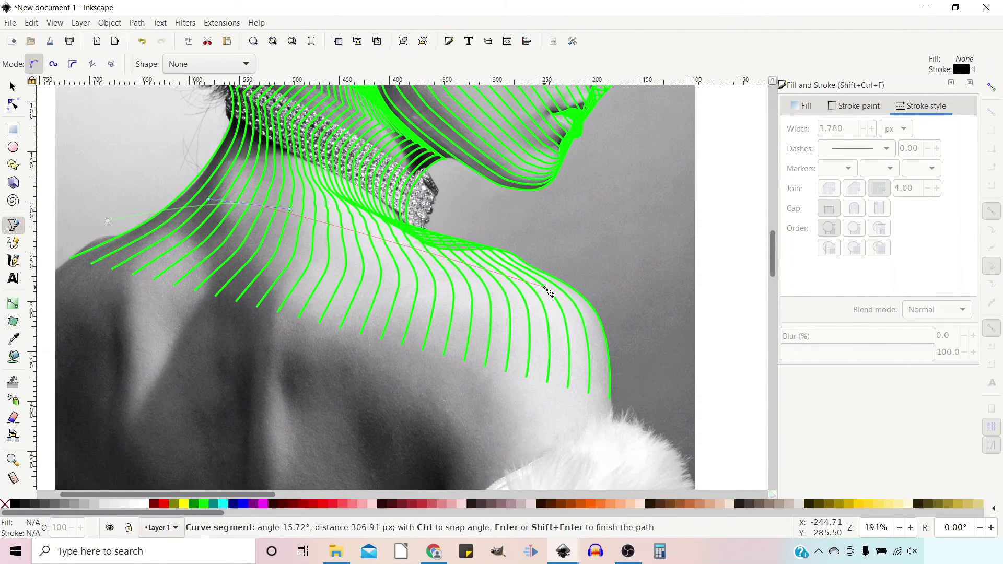
pyautogui.moveTo(585, 286); pyautogui.dragTo(701, 291)
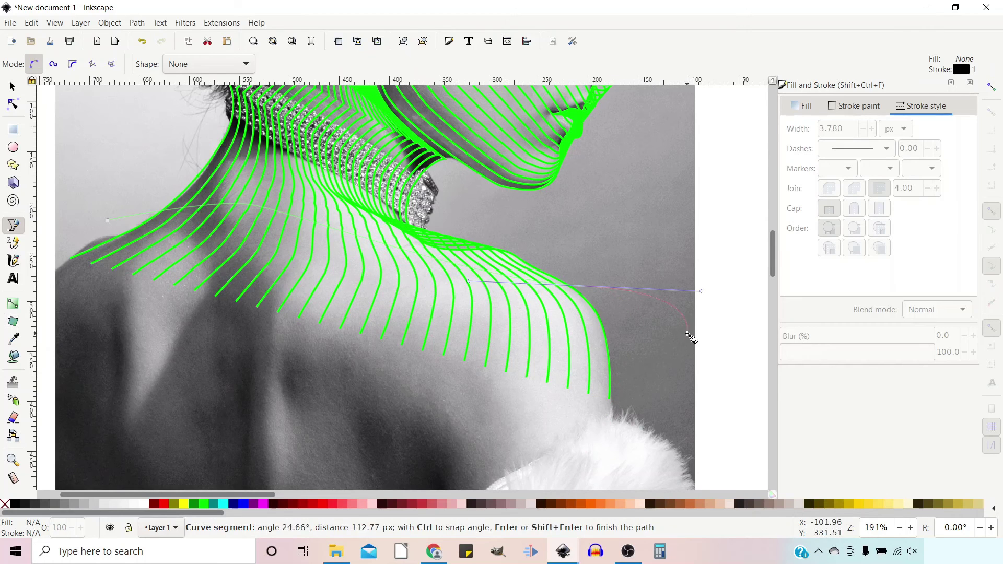
pyautogui.press('Return')
# Step: Refine the curve across the shoulders by moving its end nodes and lengthening the handles of its bends
pyautogui.press('n')
pyautogui.moveTo(585, 285); pyautogui.dragTo(601, 291)
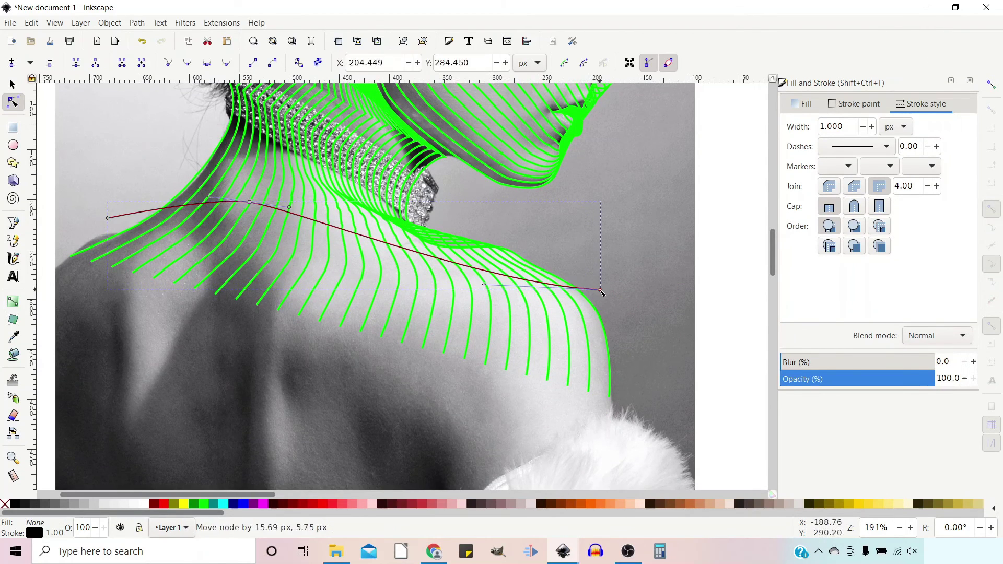
pyautogui.moveTo(484, 285); pyautogui.dragTo(479, 282)
pyautogui.moveTo(289, 207); pyautogui.dragTo(352, 212)
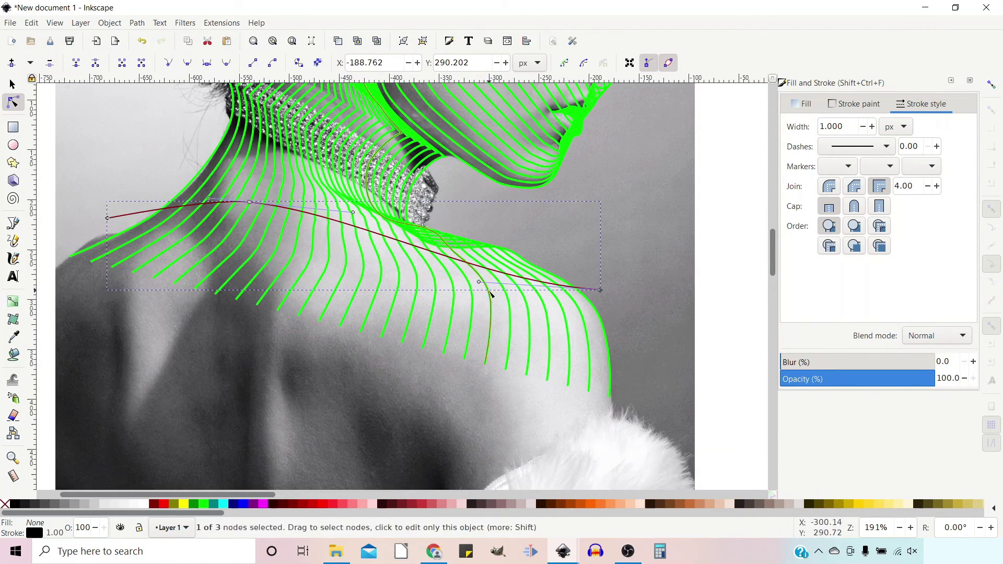
pyautogui.moveTo(107, 218); pyautogui.dragTo(107, 222)
pyautogui.moveTo(208, 199); pyautogui.dragTo(193, 197)
# Step: Try to cut the grouped neck and shoulder lines along the curve with Cut Path
pyautogui.scroll(-2, 459, 169)
pyautogui.moveTo(612, 224); pyautogui.dragTo(614, 416)
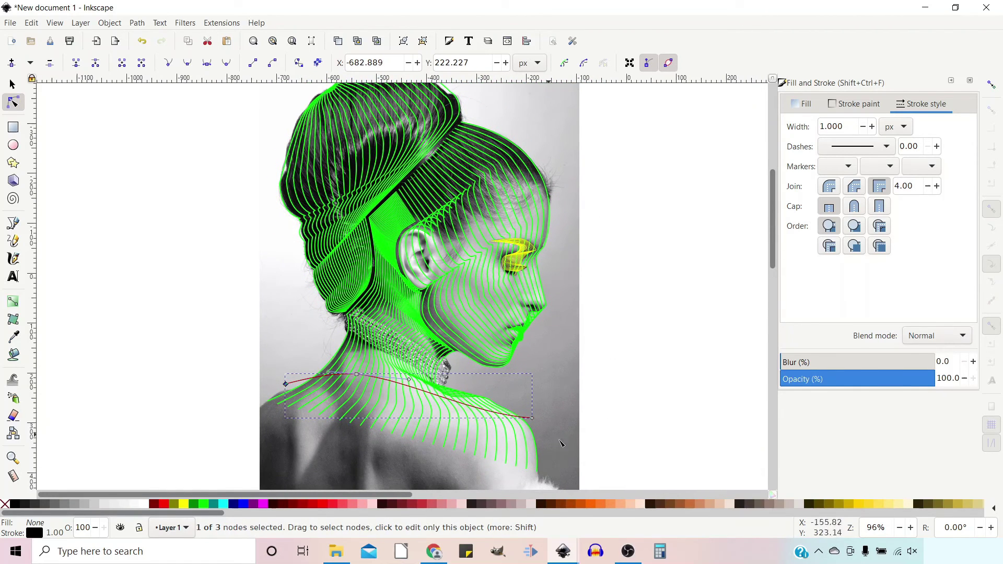
pyautogui.click(13, 86)
pyautogui.keyDown('shift'); pyautogui.click(458, 440); pyautogui.keyUp('shift')
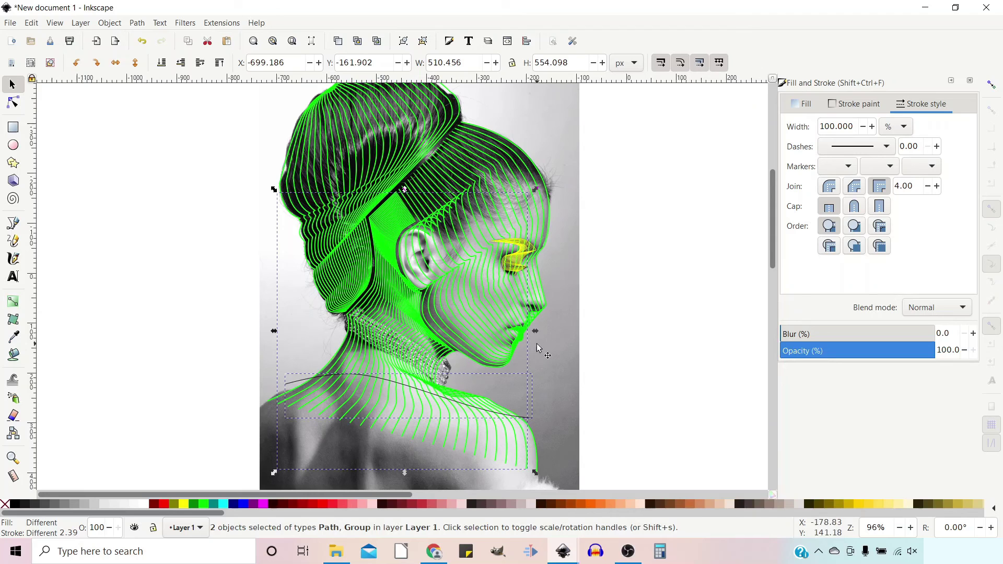
pyautogui.click(138, 26)
pyautogui.click(157, 159)
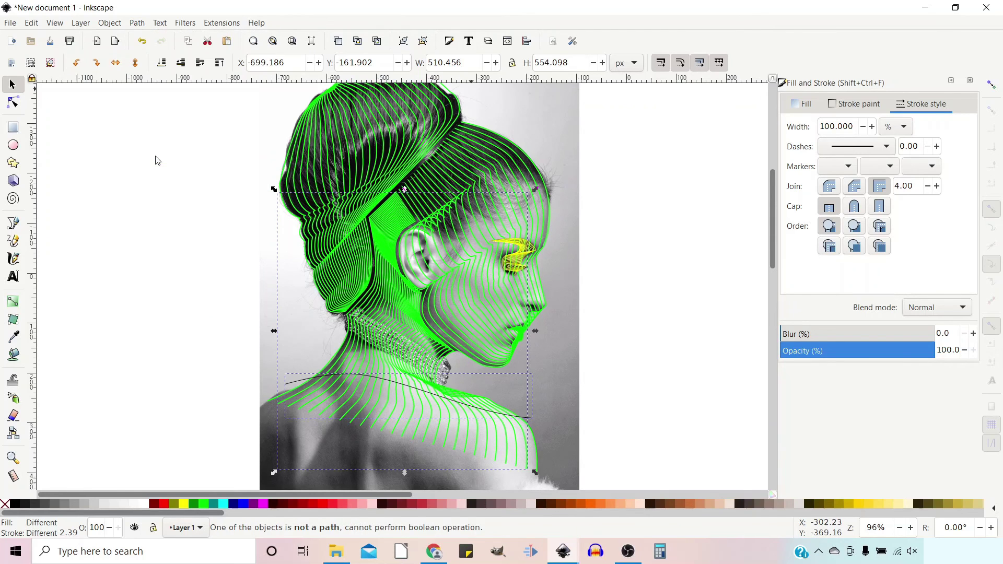
# Step: Combine the group of interpolated neck and shoulder lines into a single path
pyautogui.click(443, 477)
pyautogui.click(435, 397)
pyautogui.keyDown('alt'); pyautogui.click(437, 398); pyautogui.keyUp('alt')
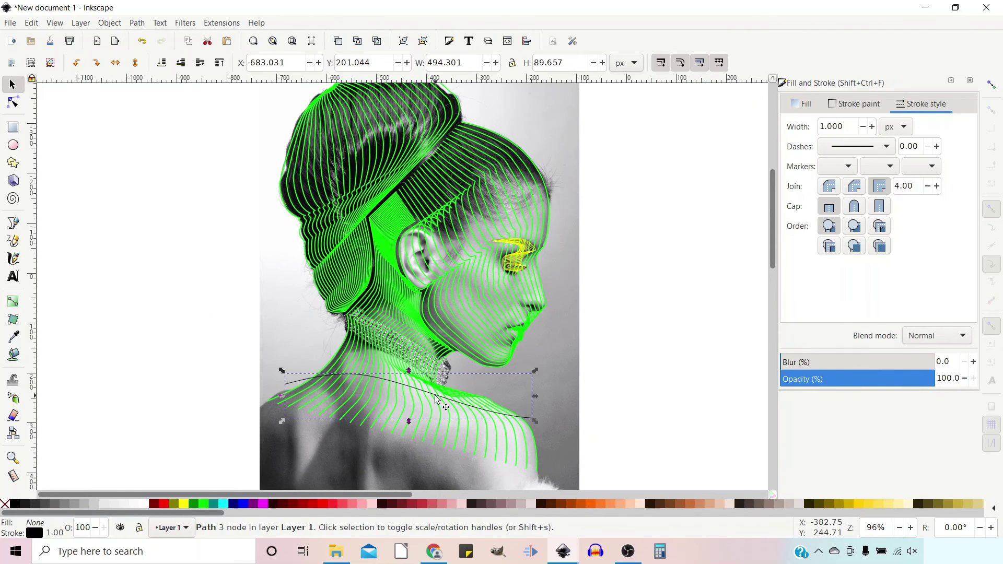
pyautogui.click(320, 211)
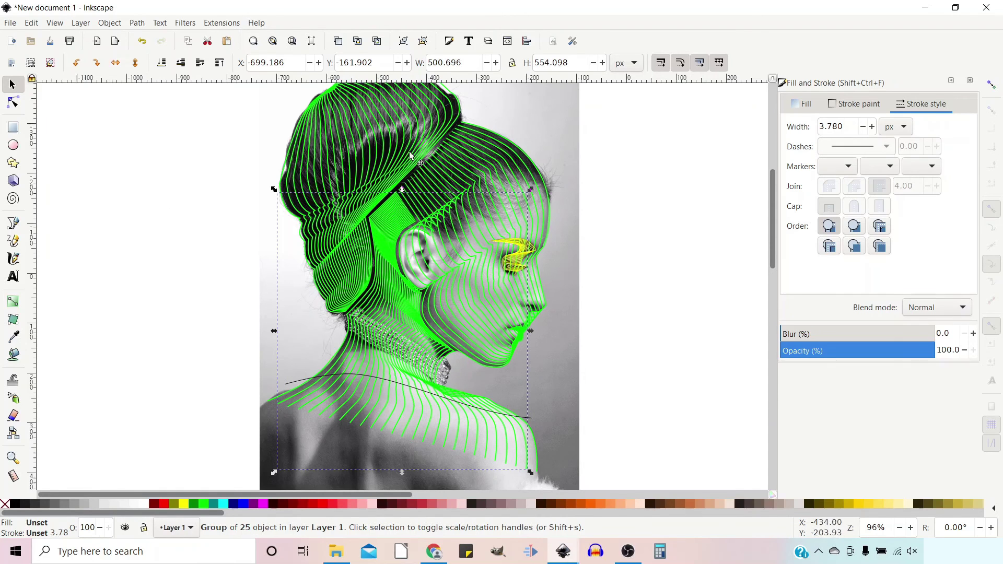
pyautogui.click(140, 23)
pyautogui.click(152, 169)
# Step: Try to cut the combined neck and shoulder lines along the curve, and undo the cut
pyautogui.keyDown('shift'); pyautogui.click(334, 375); pyautogui.keyUp('shift')
pyautogui.click(138, 23)
pyautogui.click(153, 156)
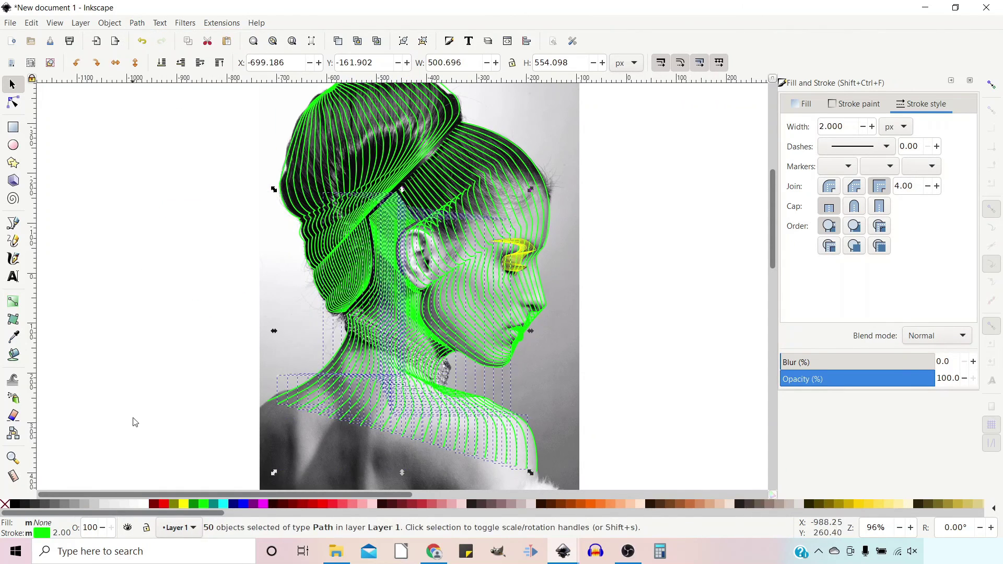
pyautogui.hotkey('ctrl', 'z')
# Step: Combine the outer neck and shoulder contours with the interpolated lines and cut them along the curve with Cut Path
pyautogui.keyDown('shift'); pyautogui.click(272, 405); pyautogui.keyUp('shift')
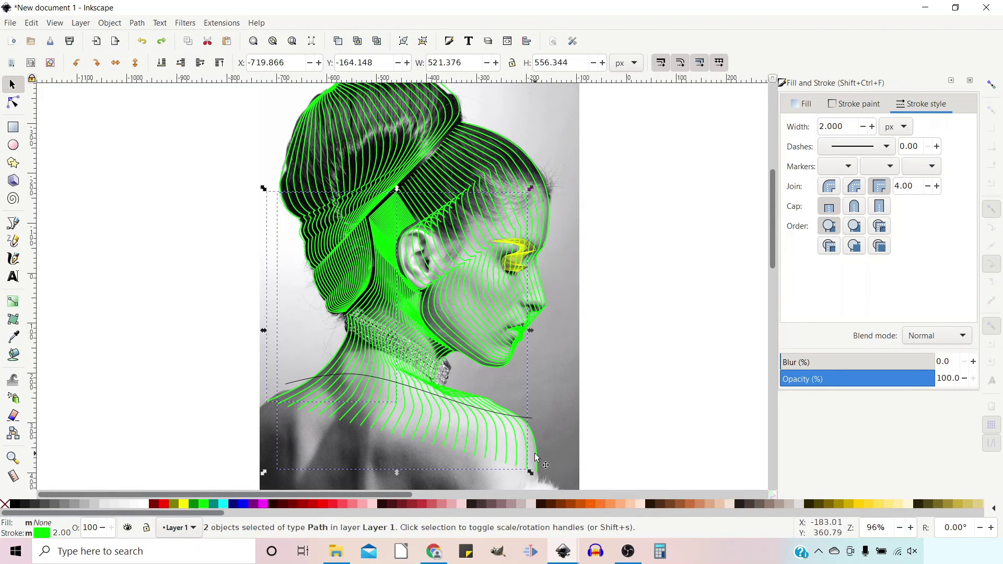
pyautogui.click(137, 23)
pyautogui.click(152, 169)
pyautogui.keyDown('shift'); pyautogui.click(345, 376); pyautogui.keyUp('shift')
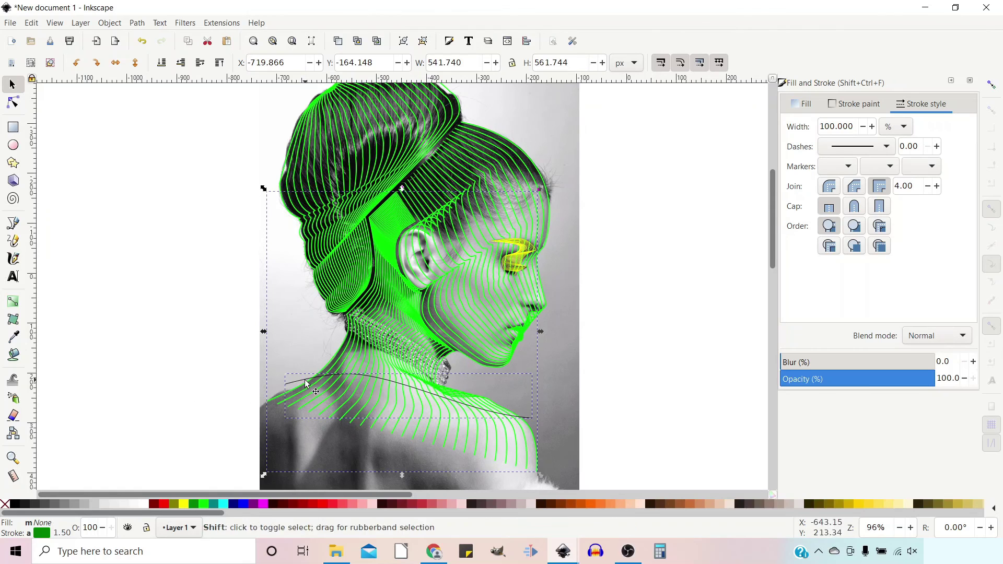
pyautogui.click(137, 23)
pyautogui.click(162, 158)
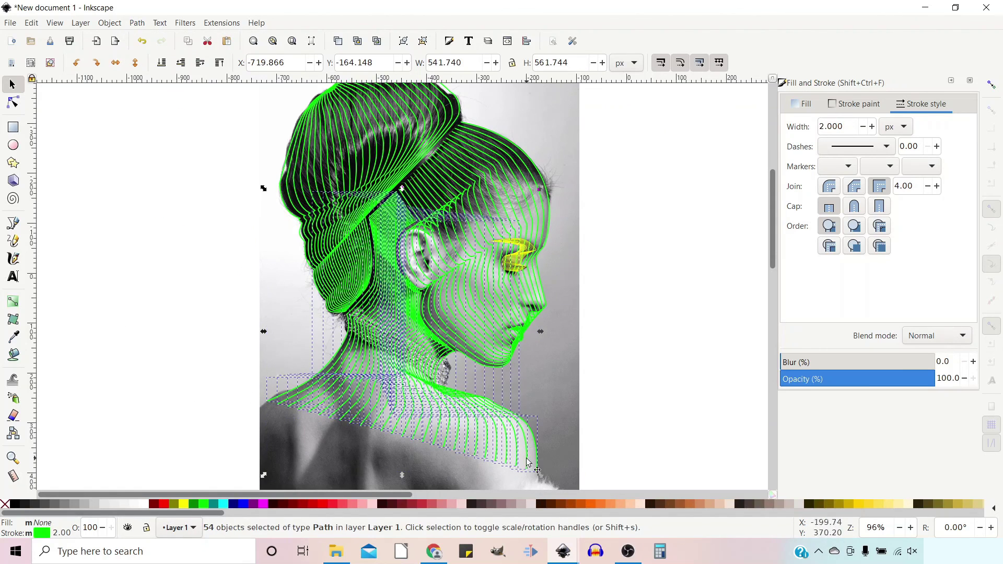
# Step: Delete the cut line pieces below the curve across the shoulders
pyautogui.click(258, 211)
pyautogui.moveTo(195, 371); pyautogui.dragTo(580, 488)
pyautogui.press('Delete')
# Step: Set the profile photo's opacity to 56.2% and move it well away from the line art
pyautogui.click(491, 426)
pyautogui.moveTo(820, 350); pyautogui.dragTo(780, 351)
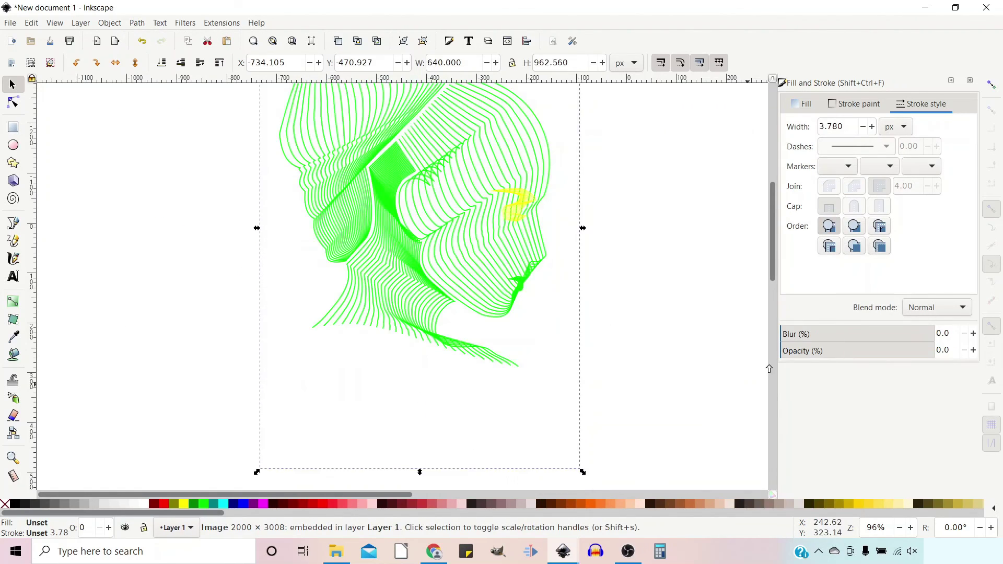
pyautogui.scroll(3, 712, 400)
pyautogui.click(867, 351)
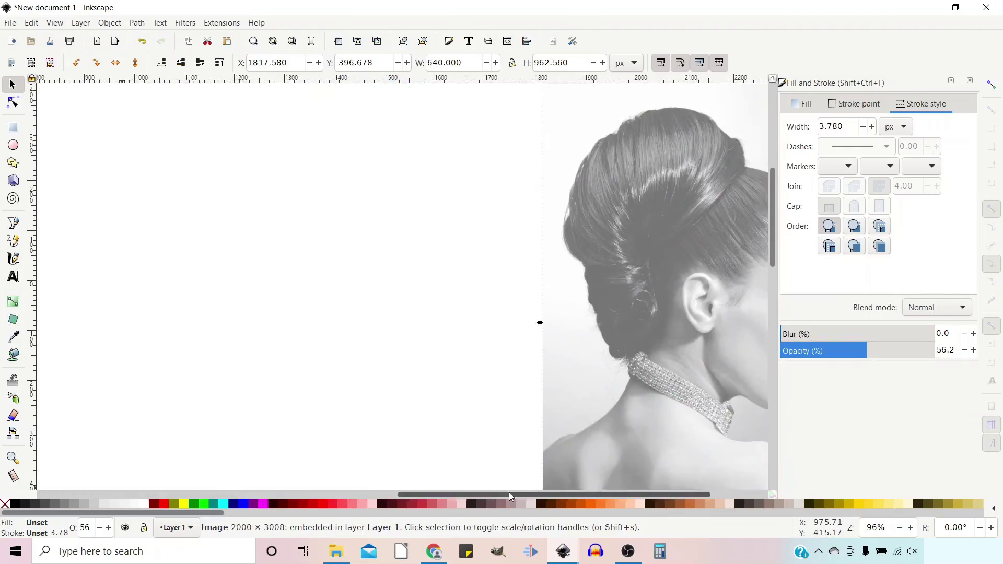
pyautogui.moveTo(509, 492); pyautogui.dragTo(149, 493)
# Step: Select the entire line art and change its stroke colour to black
pyautogui.moveTo(88, 85); pyautogui.dragTo(617, 460)
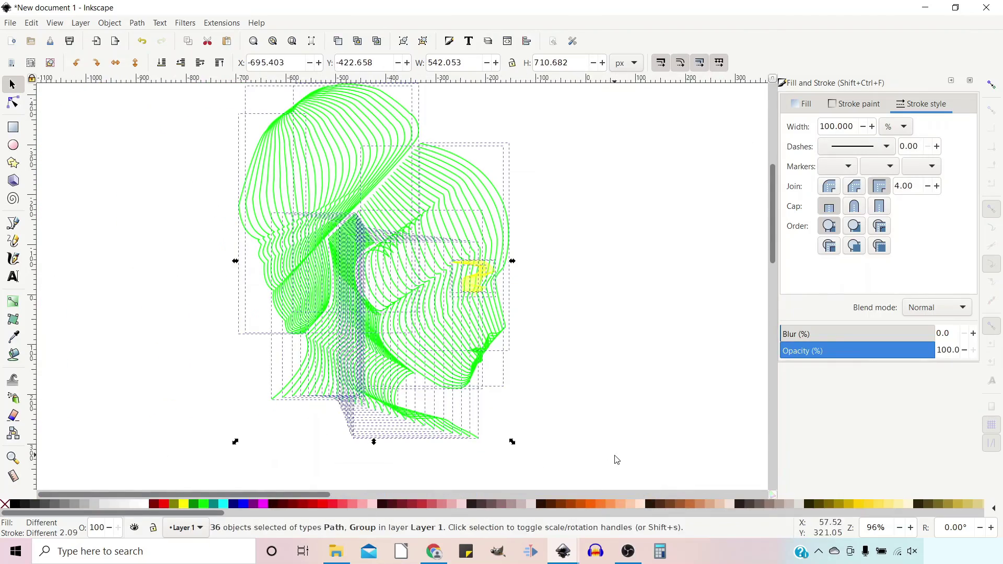
pyautogui.keyDown('shift'); pyautogui.click(21, 503); pyautogui.keyUp('shift')
pyautogui.click(654, 331)
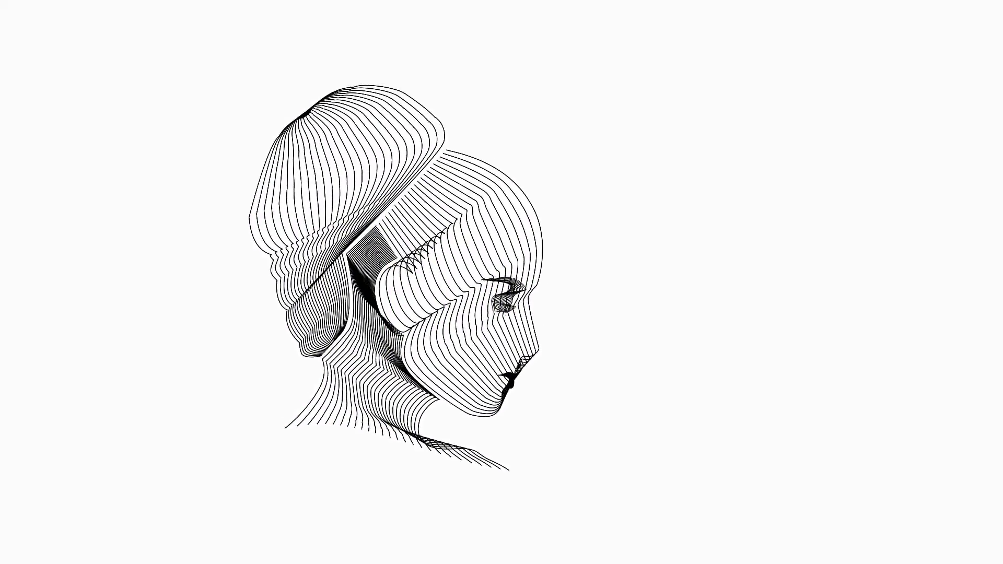